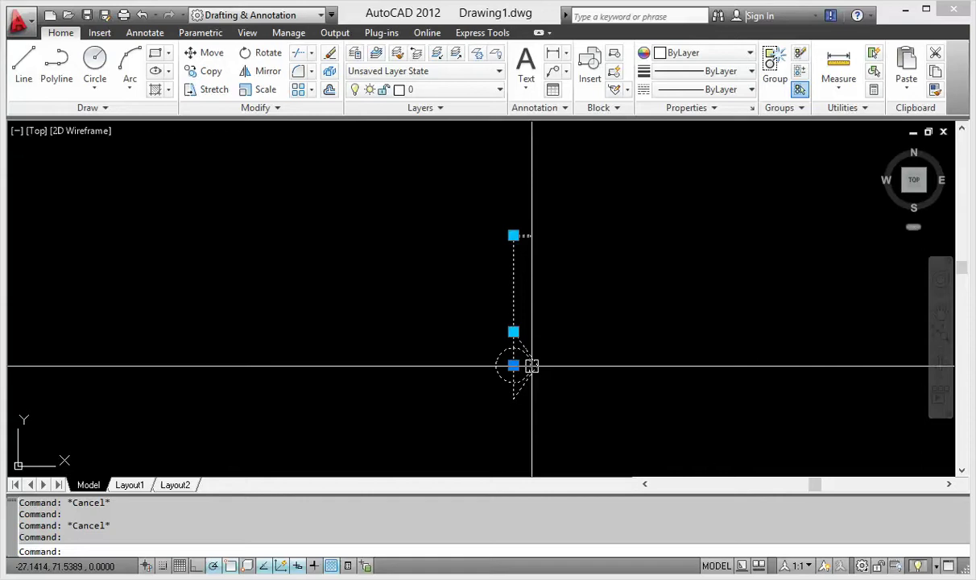
Step: Explode the selected old symbol block into separate objects with X
text(x)
key(Return)
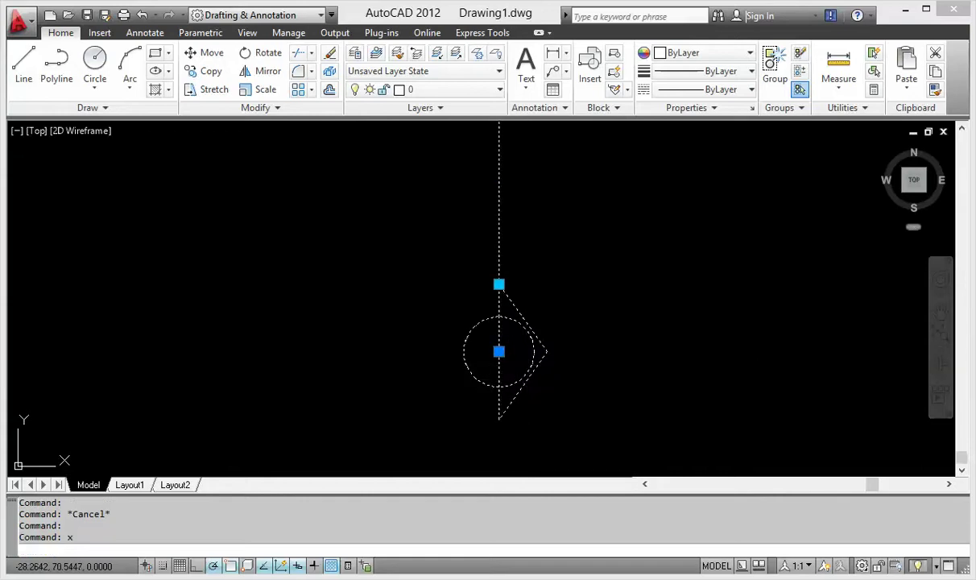
scroll(523, 372, down, 2)
text(B)
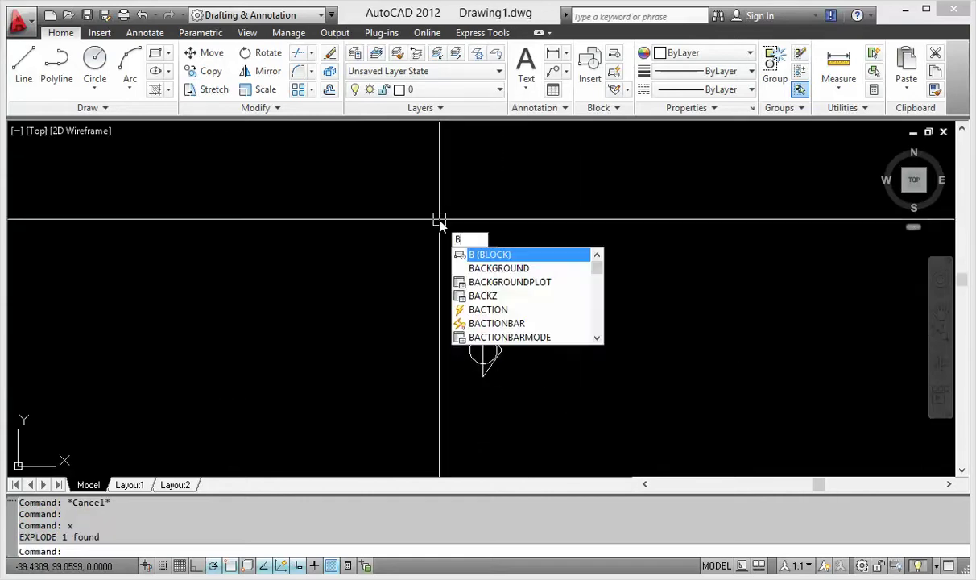
Step: Start a new block named 1 with its base point at the stem's top end
key(Return)
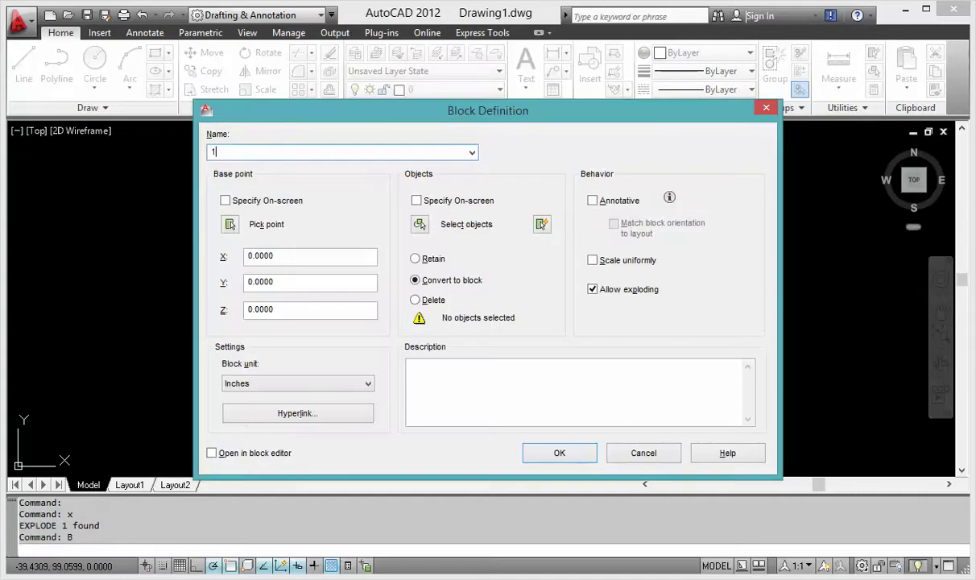
click(230, 226)
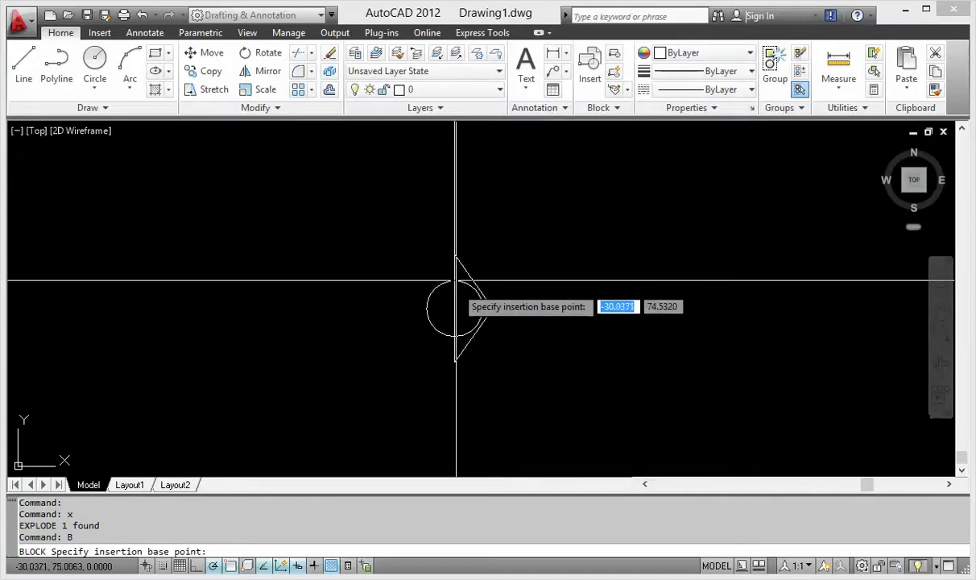
scroll(454, 254, up, 2)
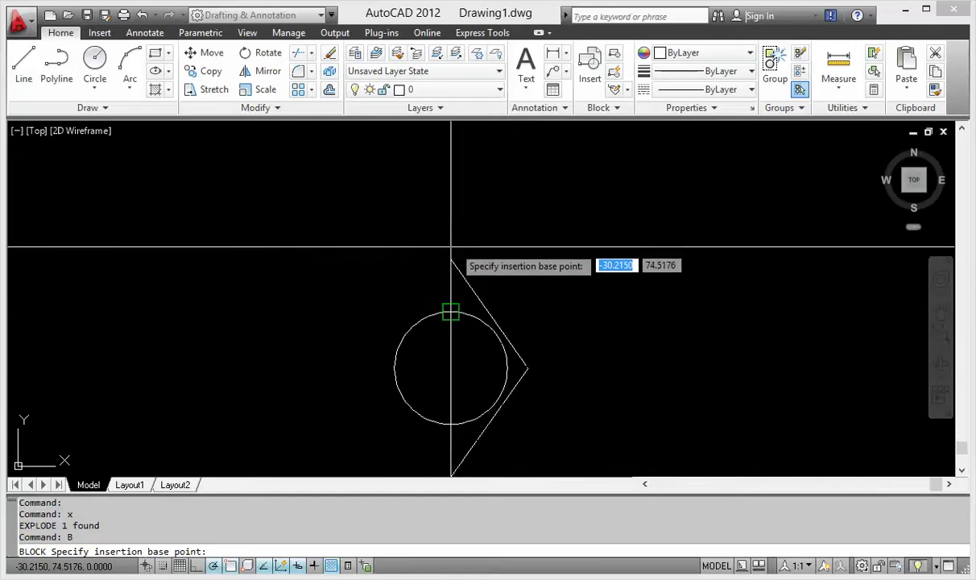
scroll(450, 314, down, 3)
scroll(481, 354, up, 3)
scroll(477, 241, up, 2)
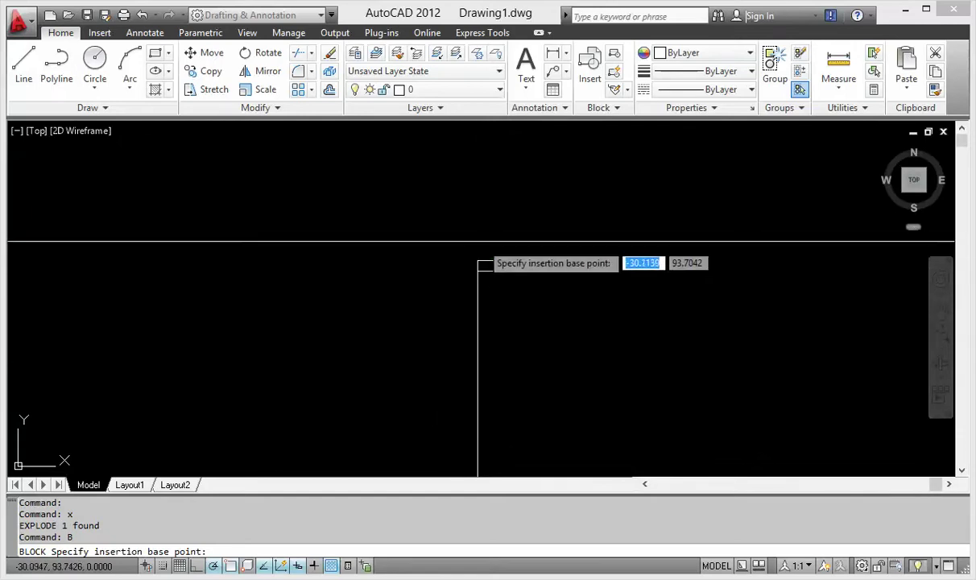
click(478, 257)
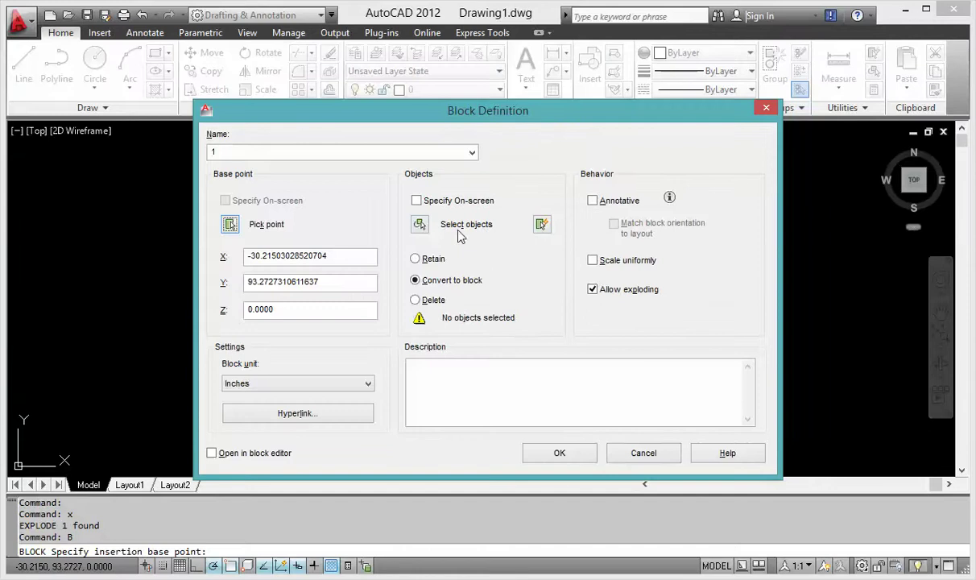
Step: Window-select the stem, circle and triangle as block 1's 8 objects and create it
click(418, 224)
click(454, 266)
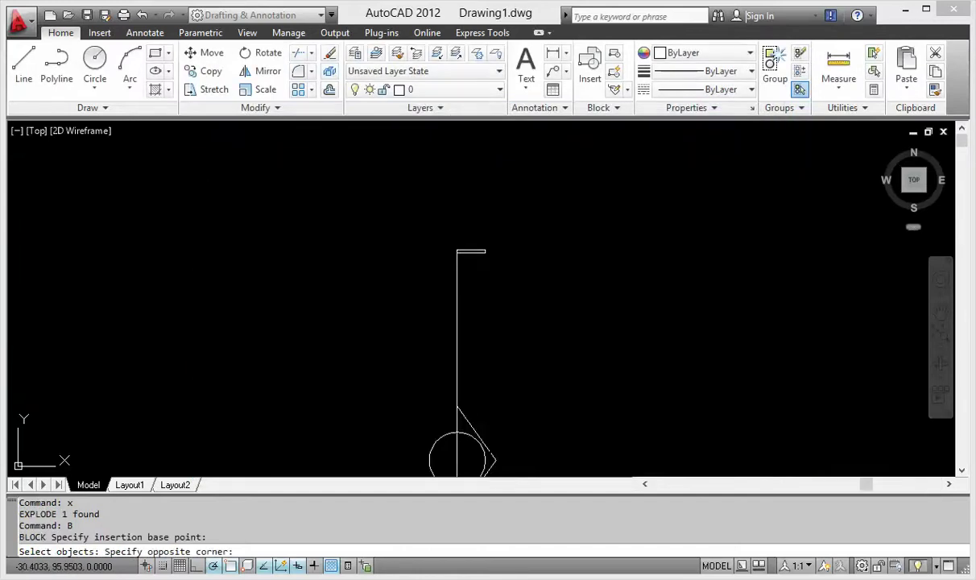
click(517, 349)
click(524, 356)
click(410, 186)
key(Return)
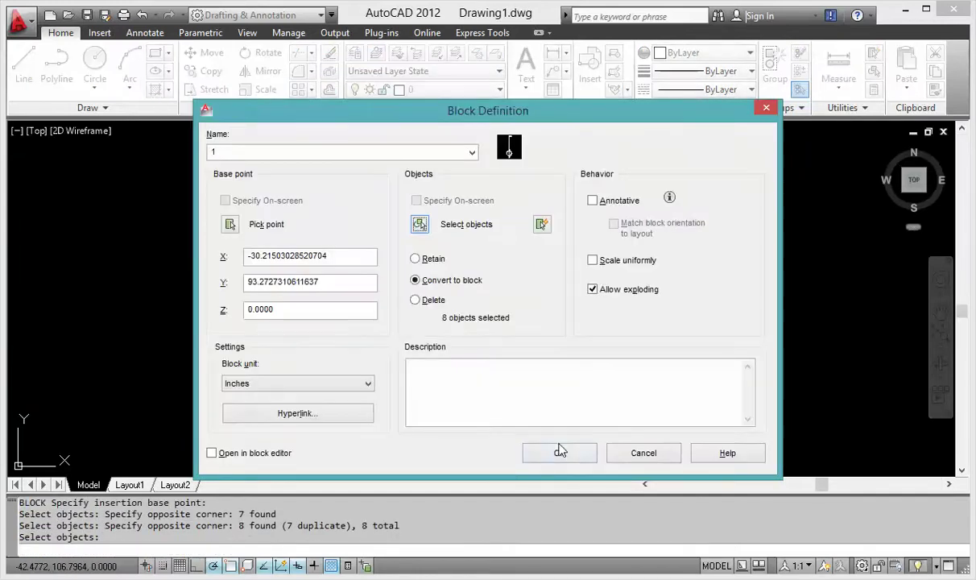
click(560, 453)
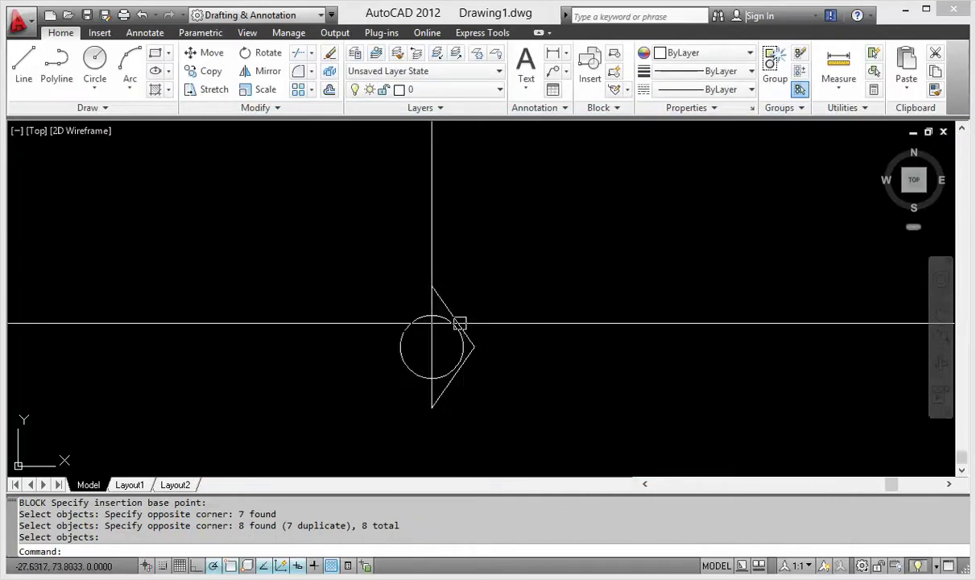
click(456, 344)
Step: Open block 1 in the Block Editor and show its Parameters palette
right_click(479, 346)
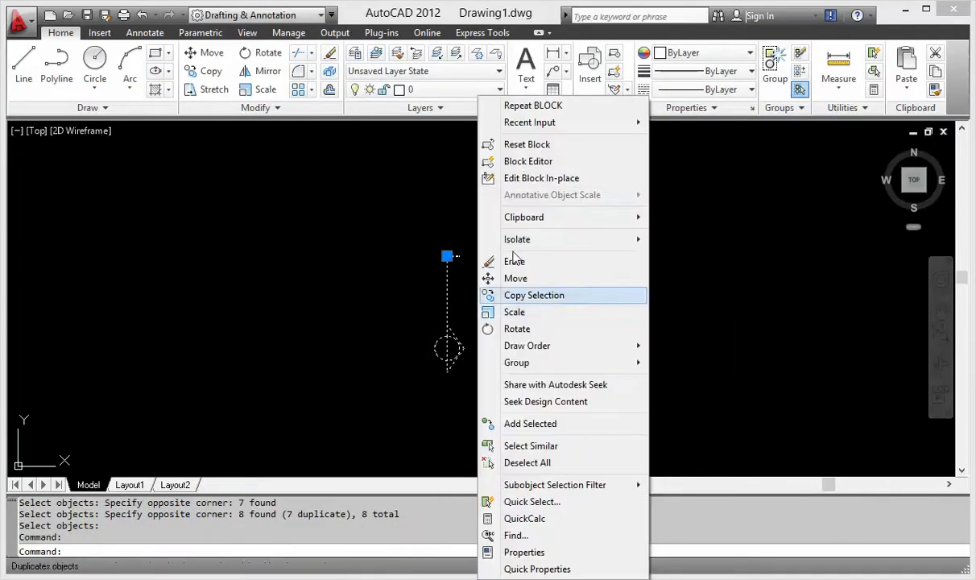
click(520, 162)
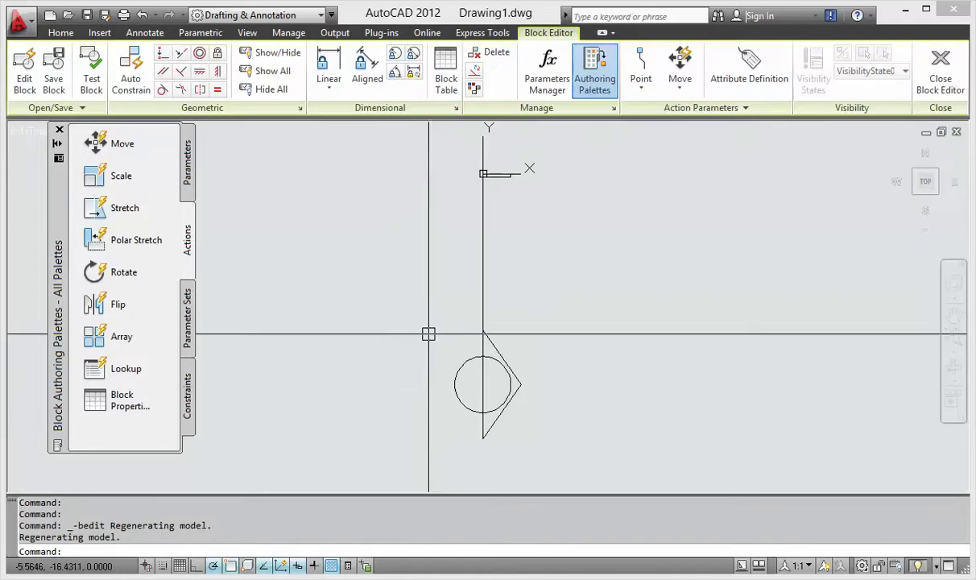
click(188, 165)
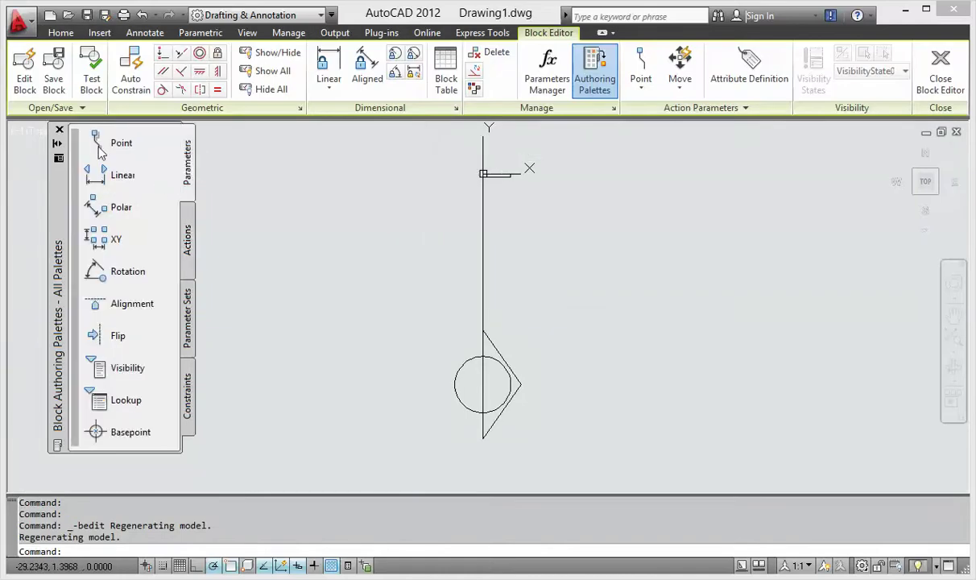
Step: Add polar parameter Distance1 from the stem top to the triangle vertex, labelled beside the stem
click(95, 208)
scroll(464, 135, up, 5)
click(462, 133)
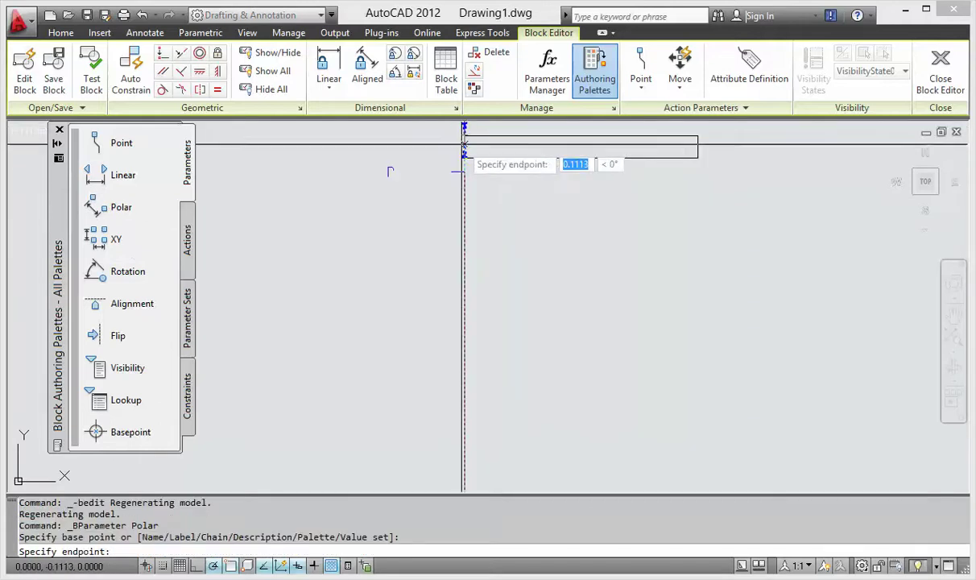
scroll(433, 161, down, 4)
click(434, 256)
scroll(438, 256, down, 3)
scroll(406, 226, up, 2)
click(410, 227)
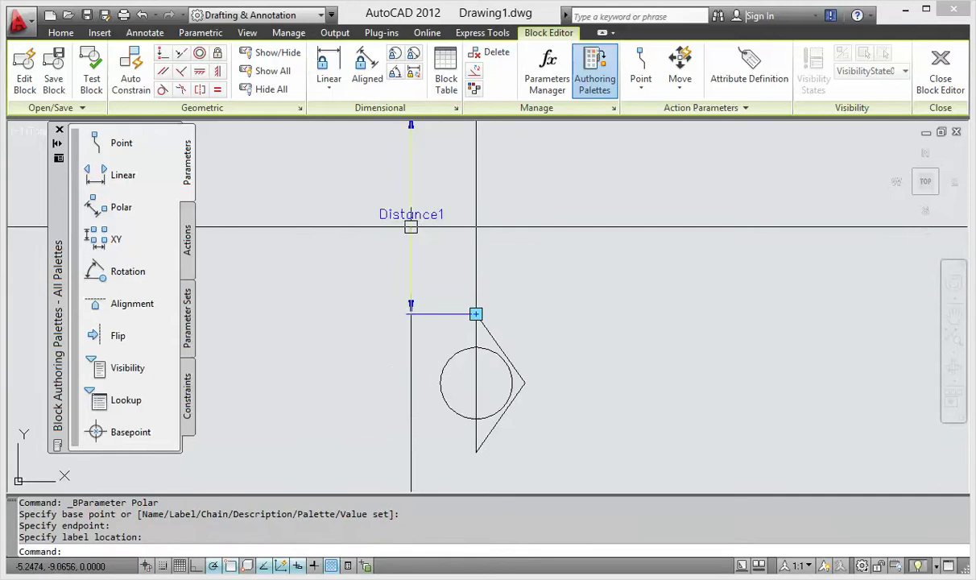
click(187, 240)
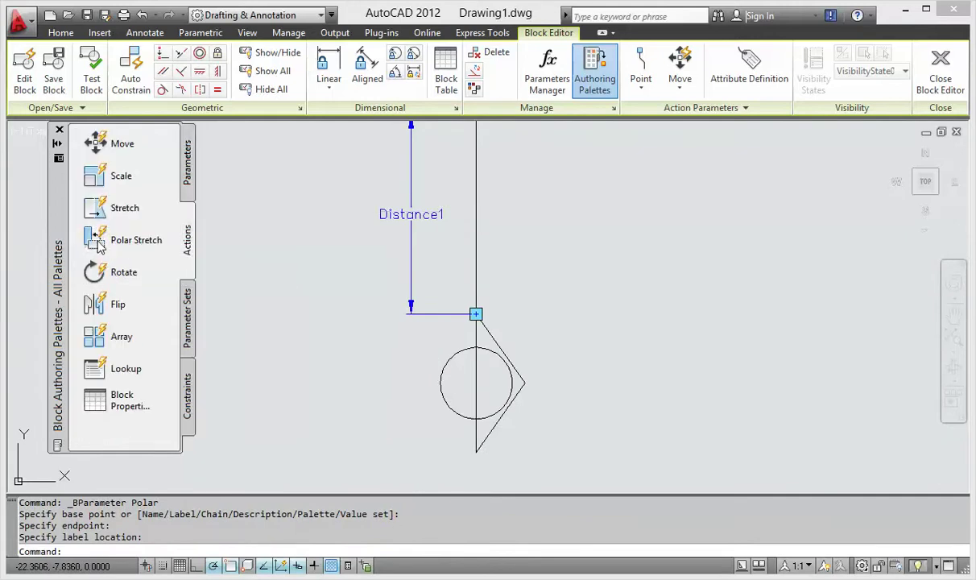
Step: Add a Polar Stretch action on Distance1's lower point, framing the circle and triangle
click(125, 241)
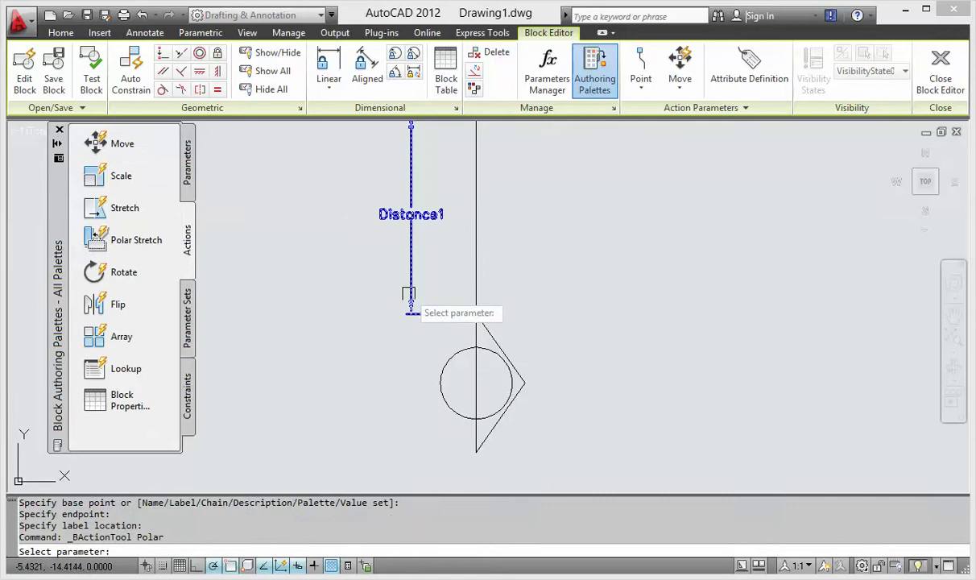
click(410, 284)
scroll(410, 310, down, 2)
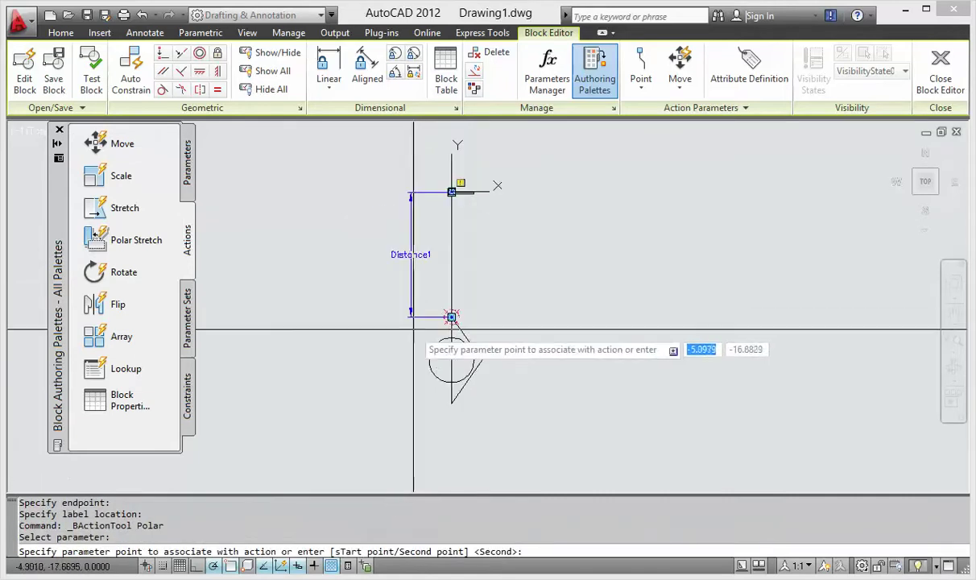
click(451, 317)
click(350, 254)
click(561, 435)
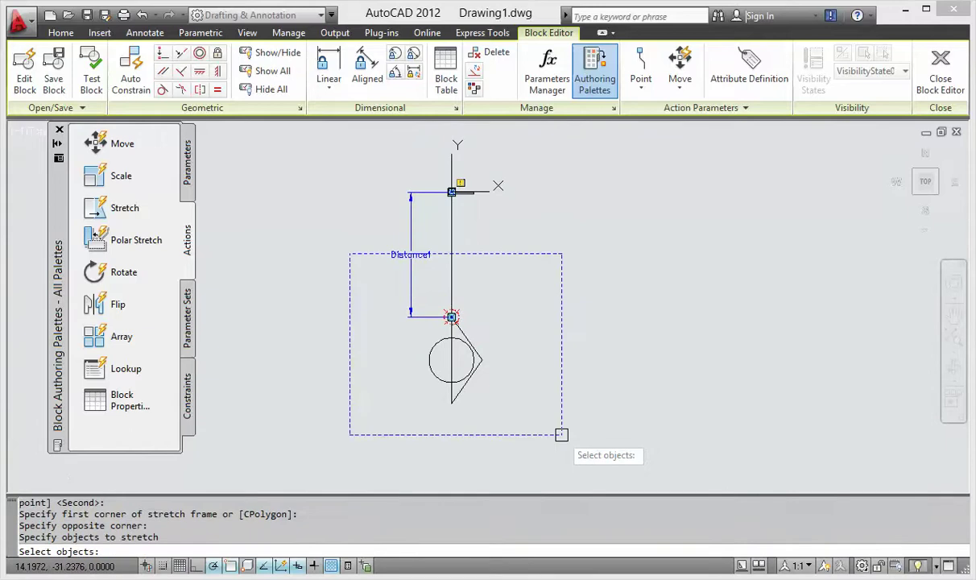
Step: Select the circle, triangle lines and stem line as the objects to stretch
scroll(504, 396, up, 3)
click(537, 412)
click(338, 290)
scroll(493, 362, down, 5)
scroll(490, 314, up, 2)
scroll(498, 314, up, 2)
click(507, 326)
click(435, 297)
scroll(447, 290, down, 2)
scroll(479, 273, down, 2)
scroll(483, 272, up, 3)
scroll(488, 275, up, 3)
scroll(427, 209, down, 3)
scroll(407, 210, down, 2)
scroll(434, 242, up, 2)
key(Return)
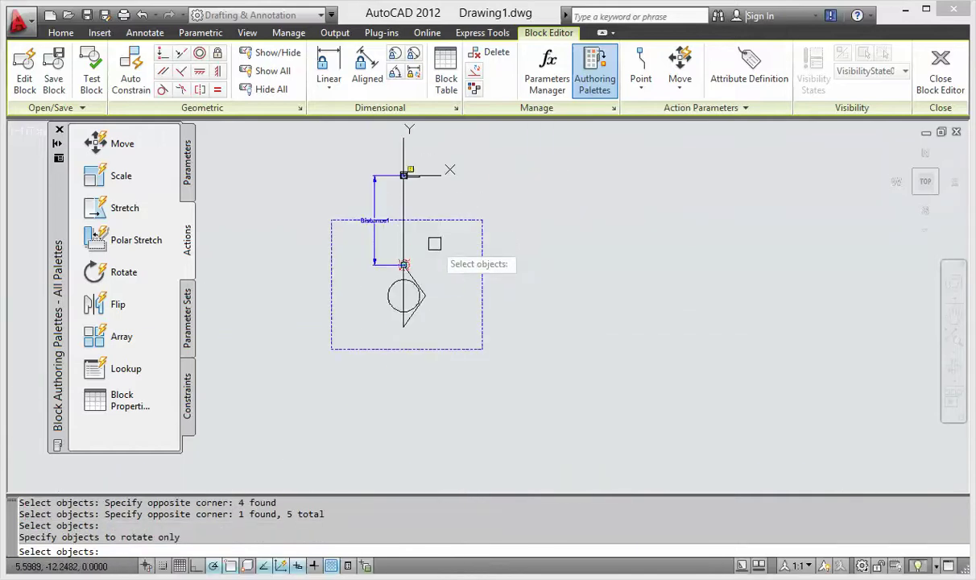
Step: Choose the circle, triangle and stem-top pieces as rotate-only objects and finish the action
scroll(434, 245, up, 3)
click(447, 381)
click(308, 318)
scroll(415, 391, down, 2)
scroll(403, 266, up, 3)
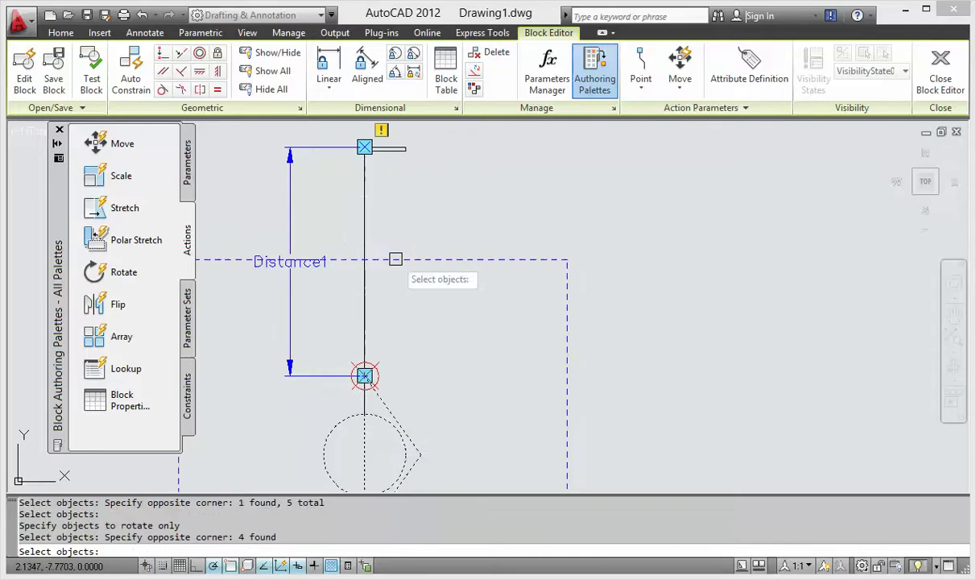
click(364, 225)
middle_drag(384, 210, 415, 335)
scroll(394, 268, up, 3)
click(355, 233)
click(532, 308)
scroll(504, 306, down, 4)
scroll(503, 310, down, 2)
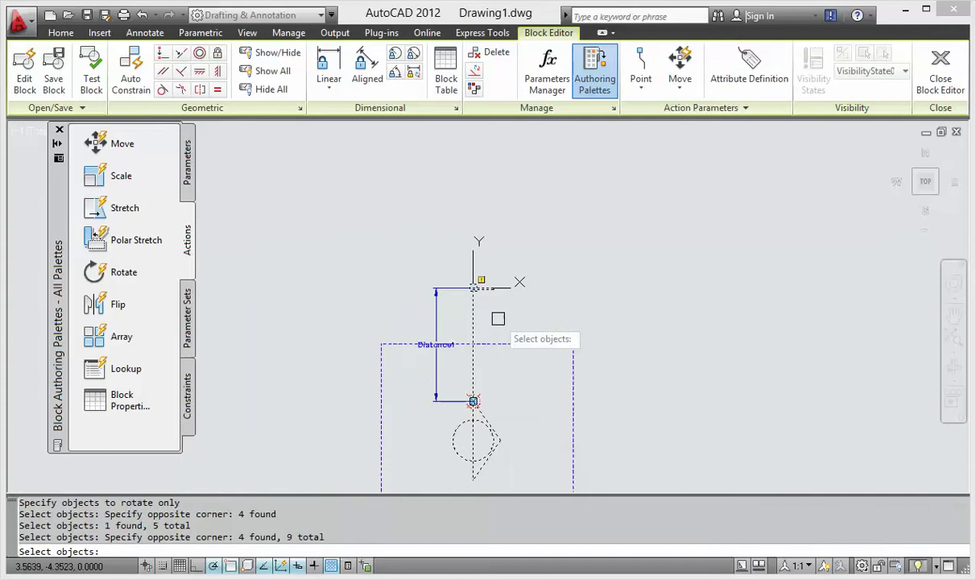
key(Return)
scroll(487, 338, up, 2)
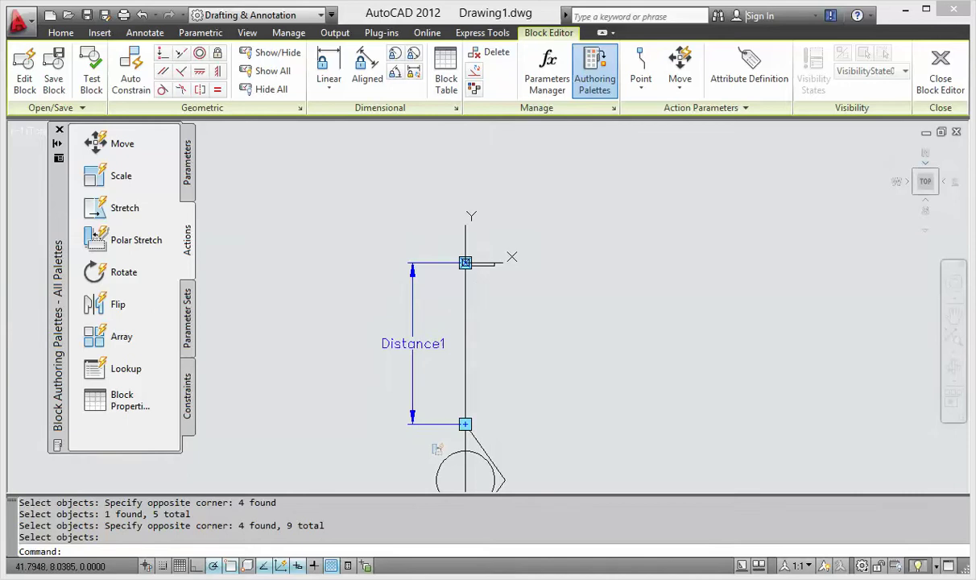
Step: Save block 1, close the Block Editor, and grip-stretch the block to a 135° angle
click(942, 75)
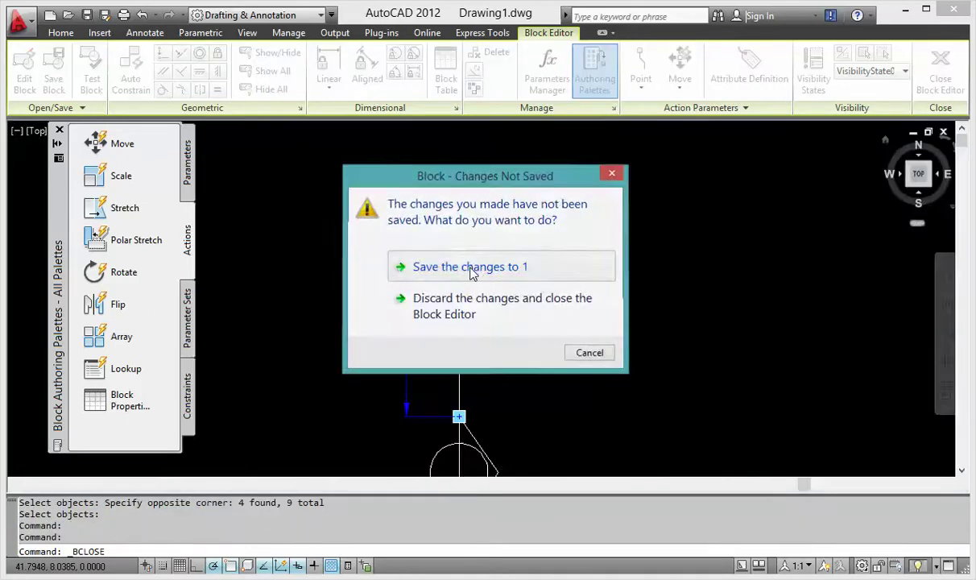
click(471, 268)
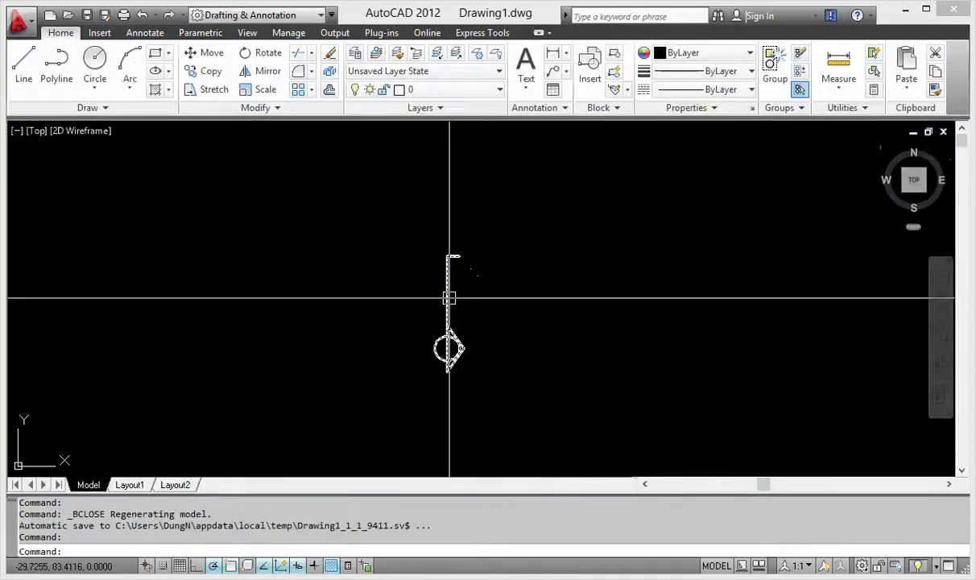
scroll(454, 337, up, 3)
click(439, 312)
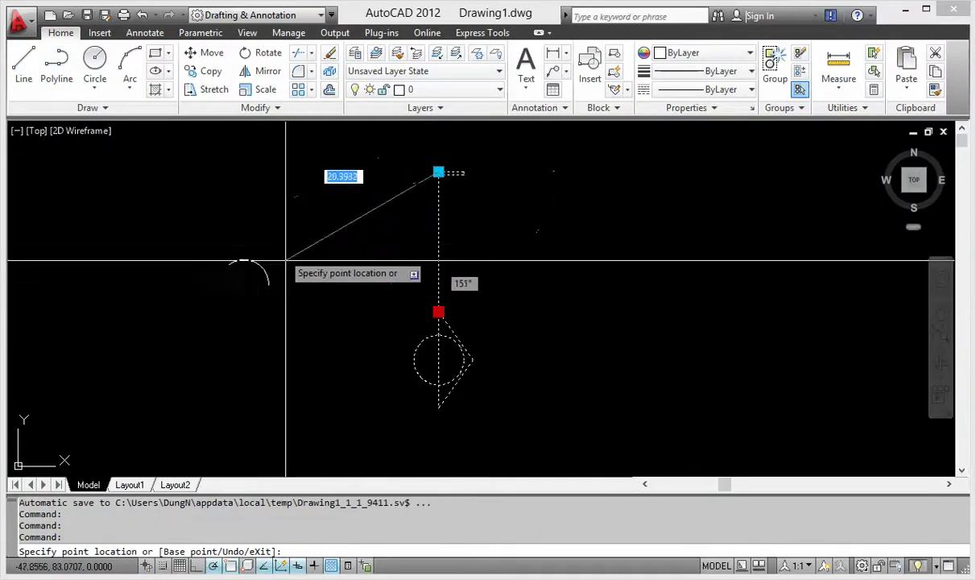
scroll(277, 270, down, 4)
text(35)
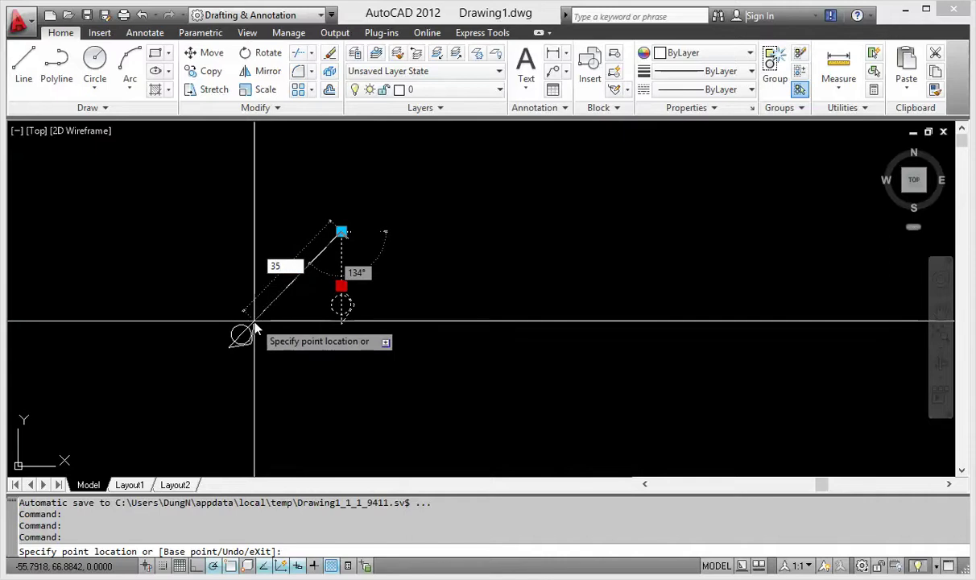
key(Tab)
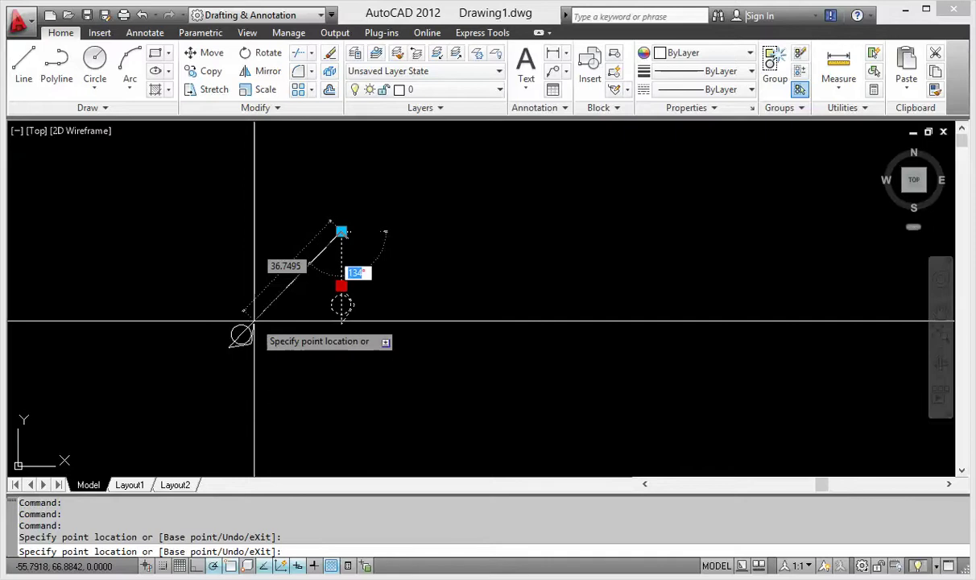
text(135)
key(Return)
key(Escape)
Step: Reselect the block and repeat the polar grip stretch at 135°
scroll(268, 310, up, 2)
middle_drag(268, 312, 428, 296)
click(428, 296)
scroll(471, 222, down, 2)
scroll(419, 290, down, 2)
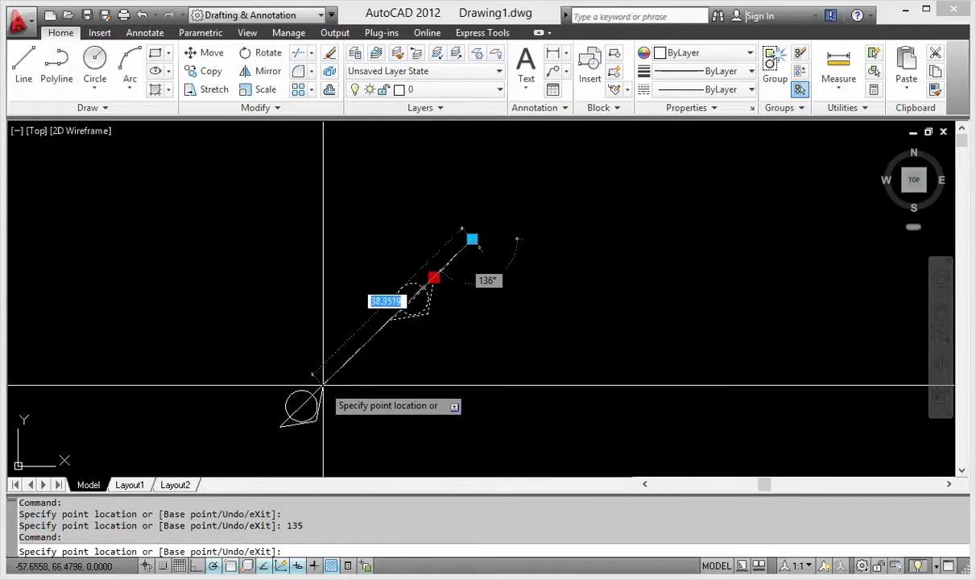
scroll(323, 385, up, 3)
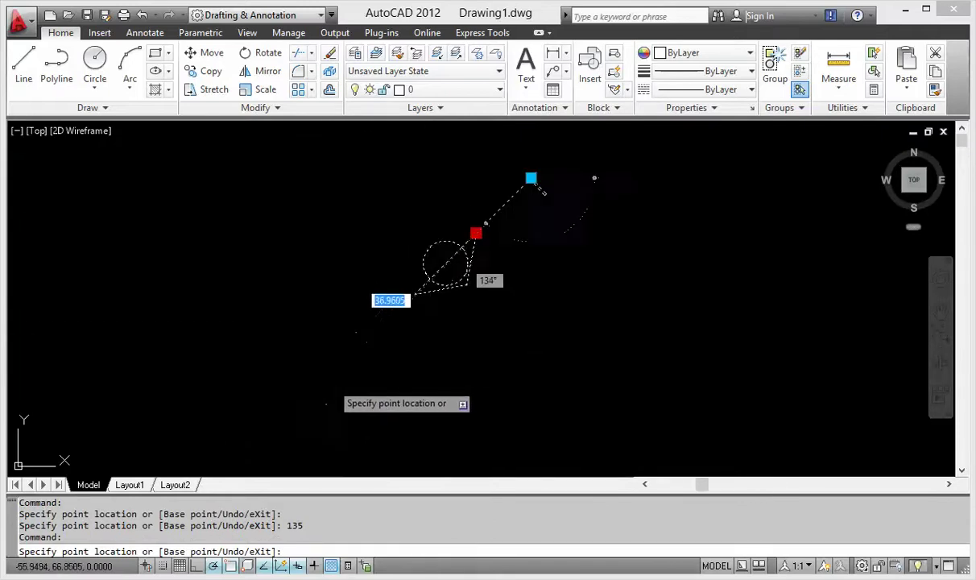
scroll(316, 390, down, 2)
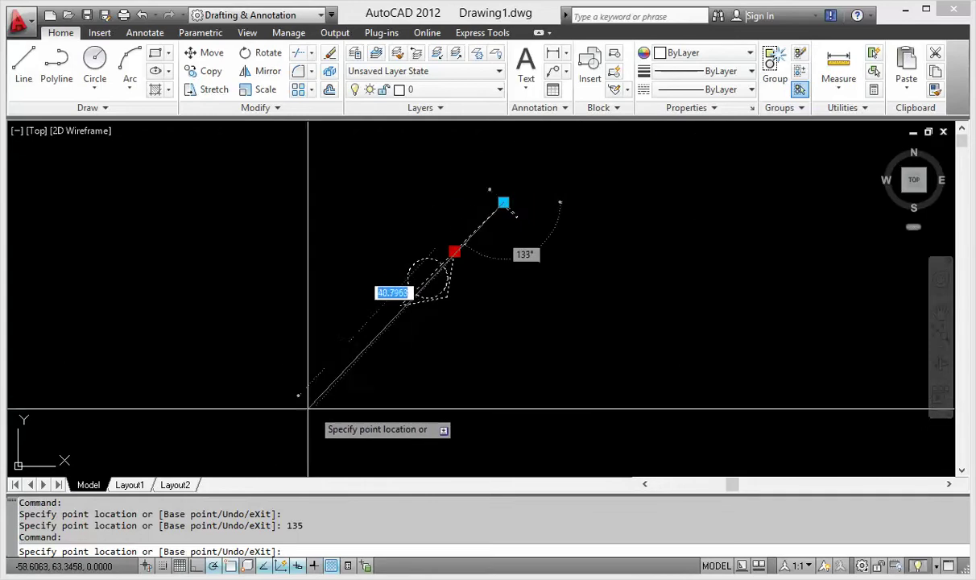
scroll(298, 416, down, 3)
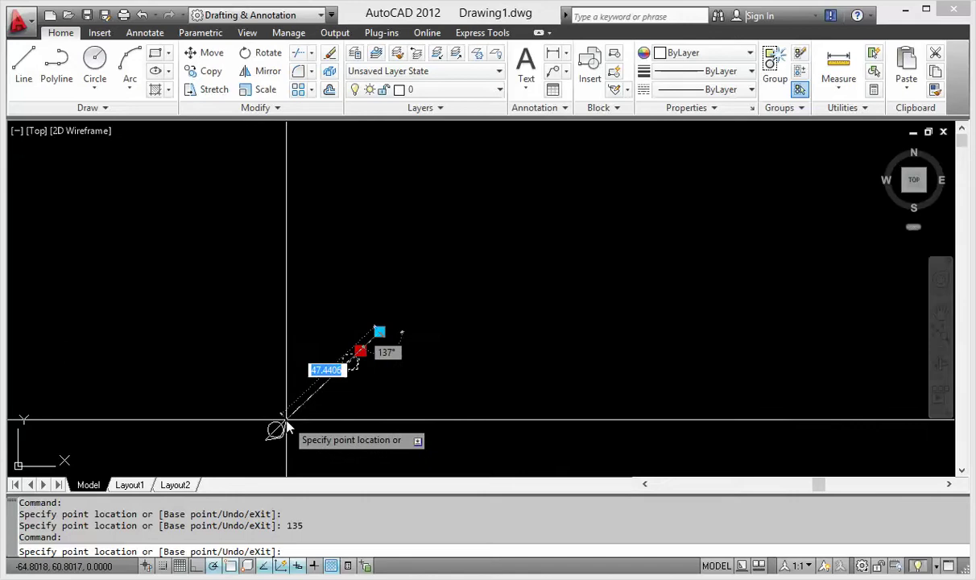
key(Tab)
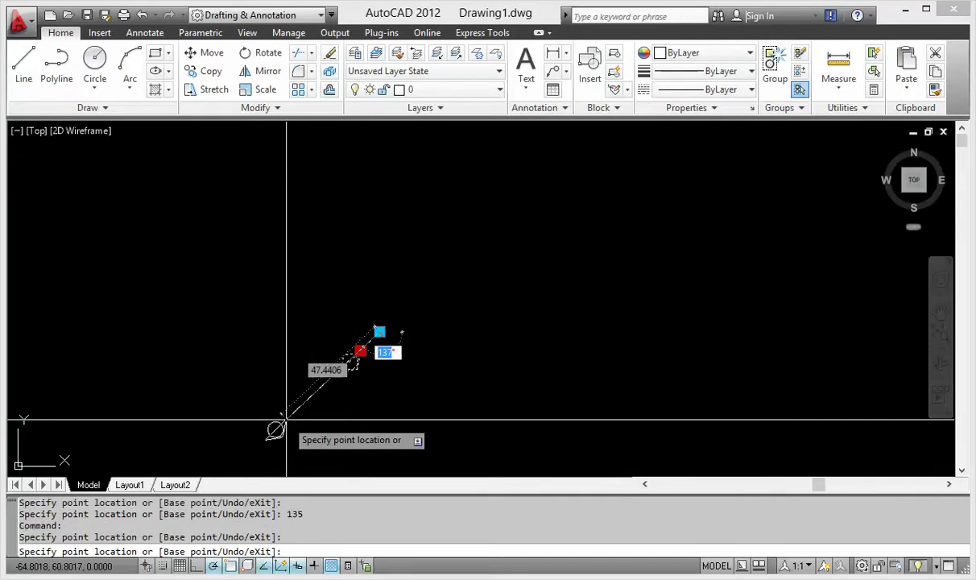
text(135)
key(Return)
scroll(344, 366, up, 3)
scroll(309, 409, up, 4)
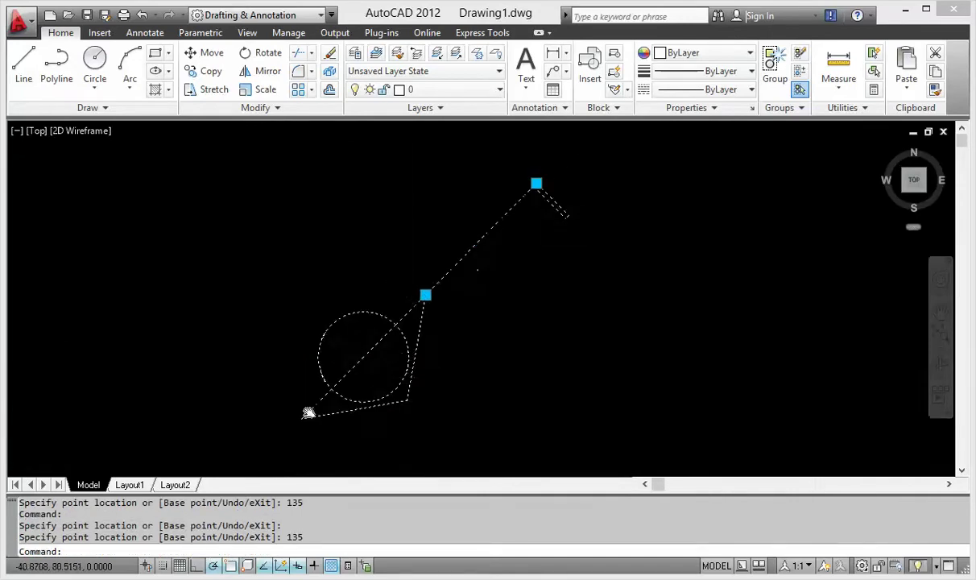
key(Escape)
Step: Stretch the block once more through its polar grip at a 135° angle
click(385, 297)
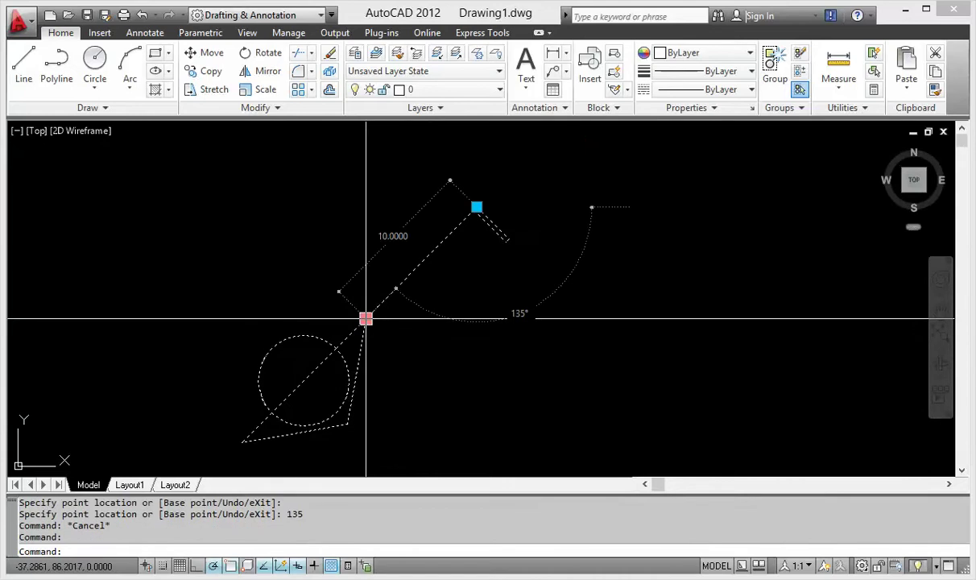
click(366, 318)
scroll(419, 274, down, 4)
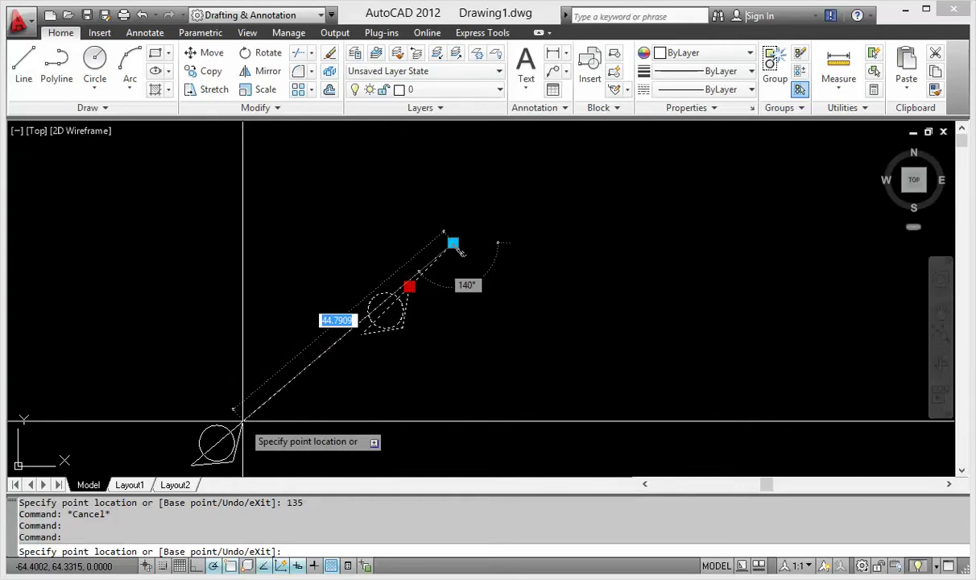
key(Tab)
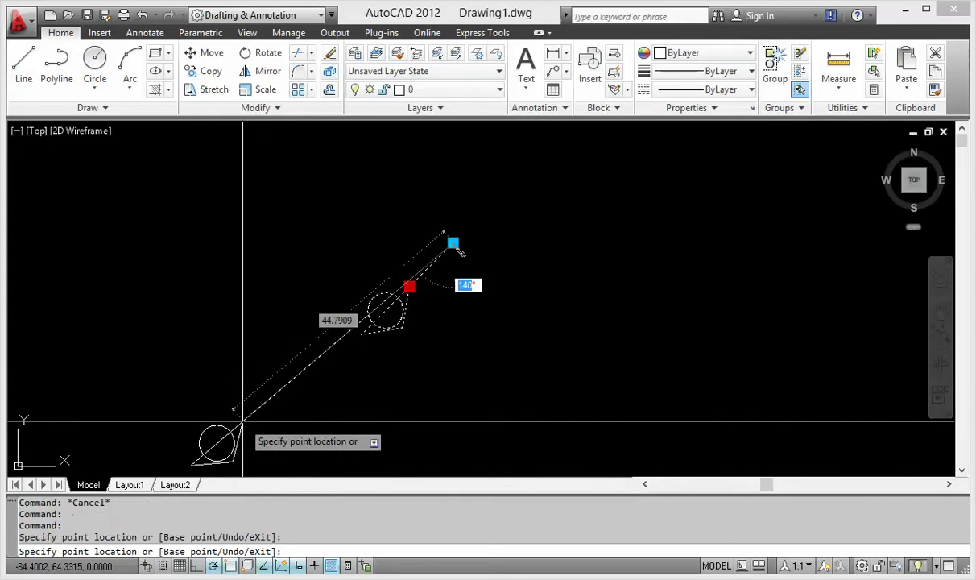
text(135)
key(Return)
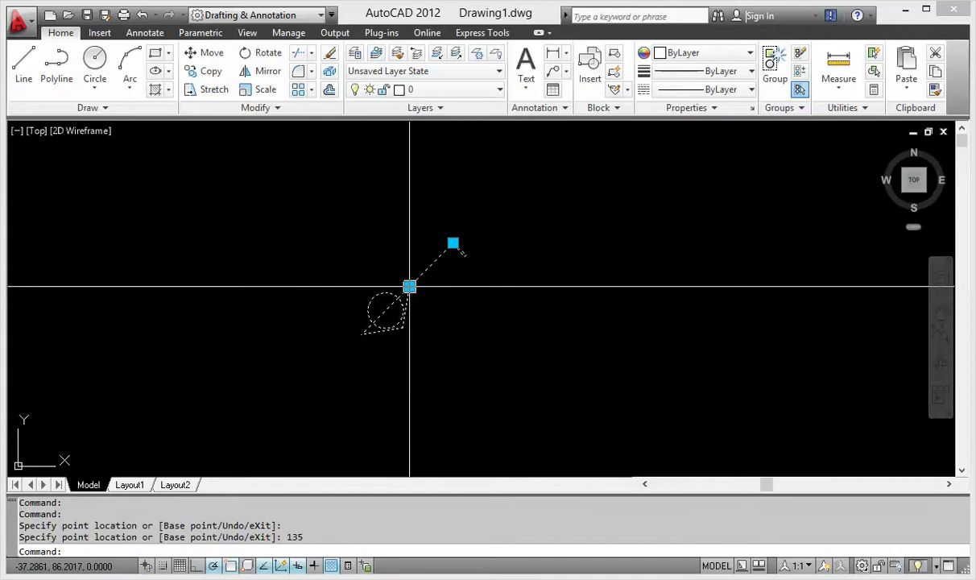
click(409, 286)
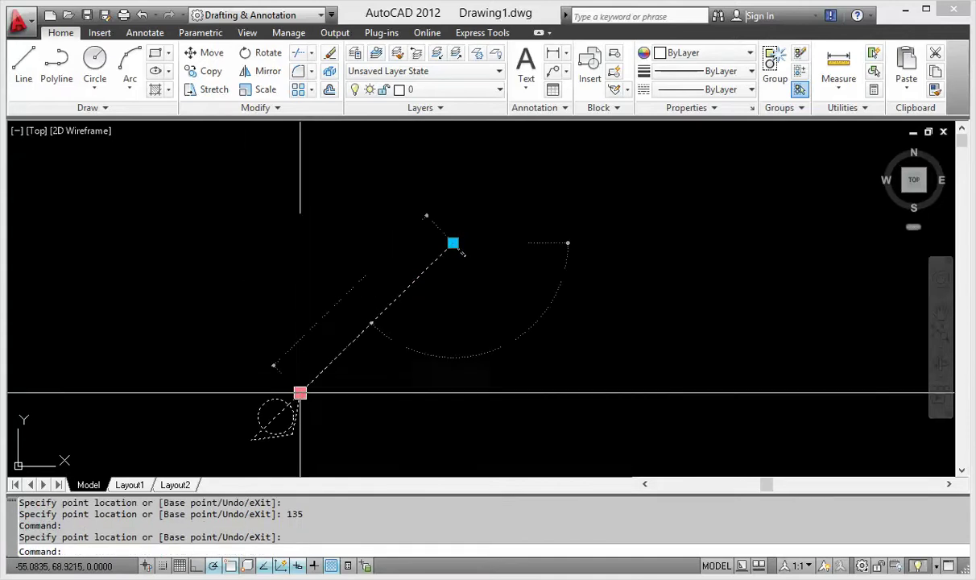
Step: Grip-stretch the stem toward the lower left, snapping to the perpendicular point
middle_drag(299, 393, 535, 296)
click(535, 296)
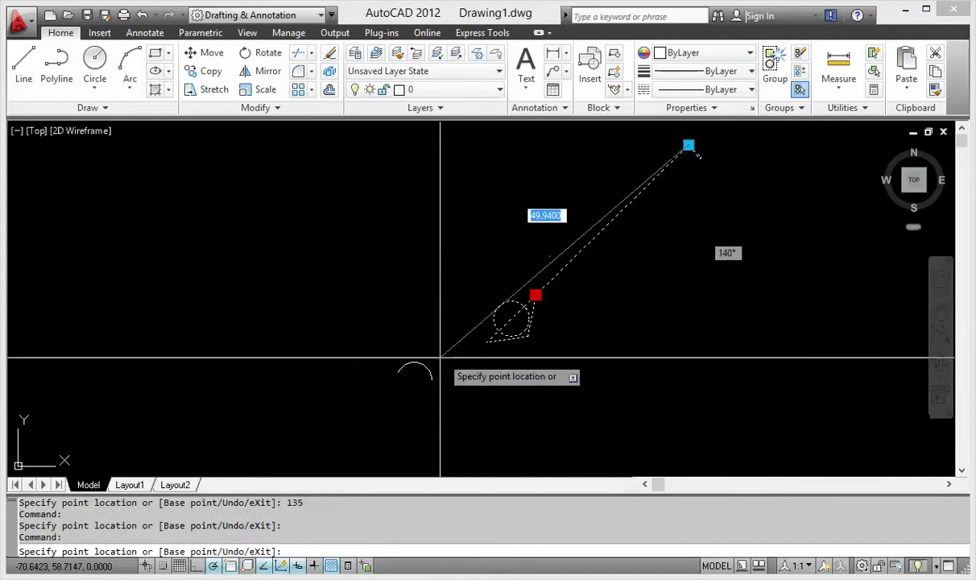
click(389, 364)
click(389, 365)
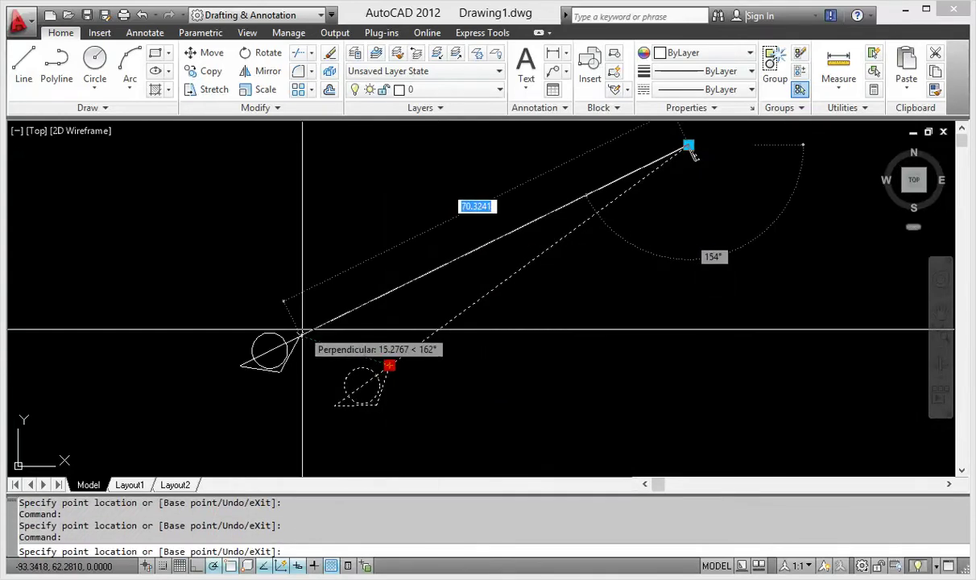
click(302, 330)
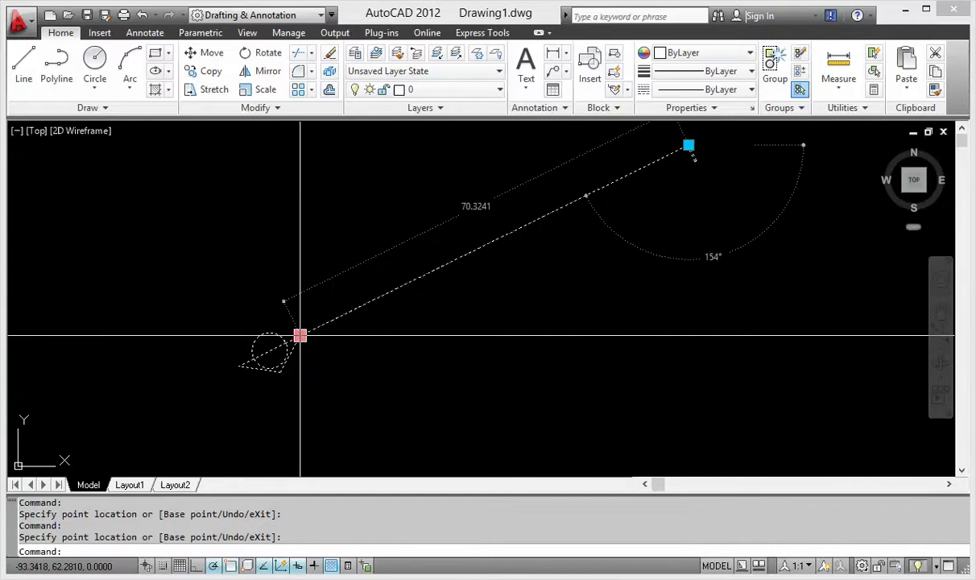
Step: Stretch the stem to a length of 70 through its grip's dynamic input
click(299, 335)
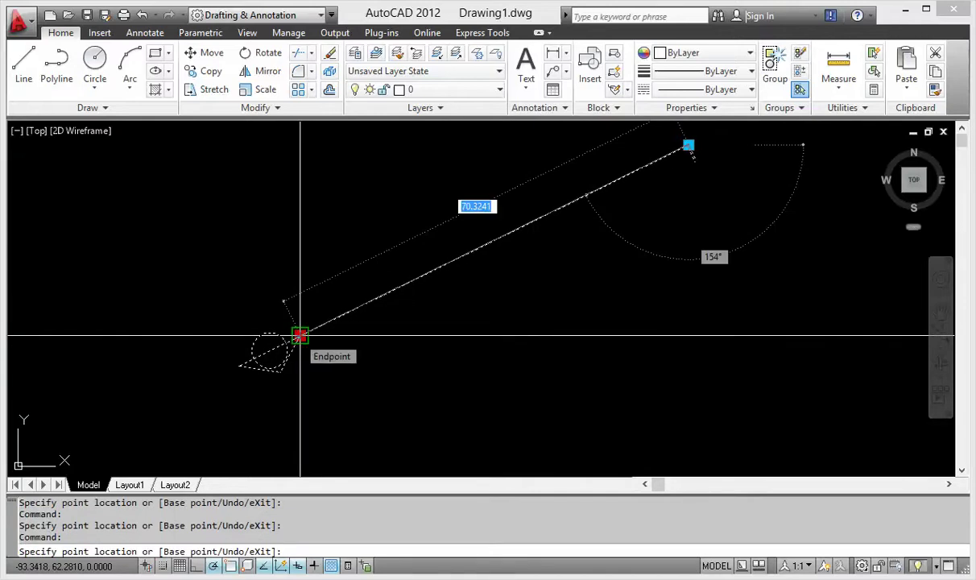
text(70)
key(Tab)
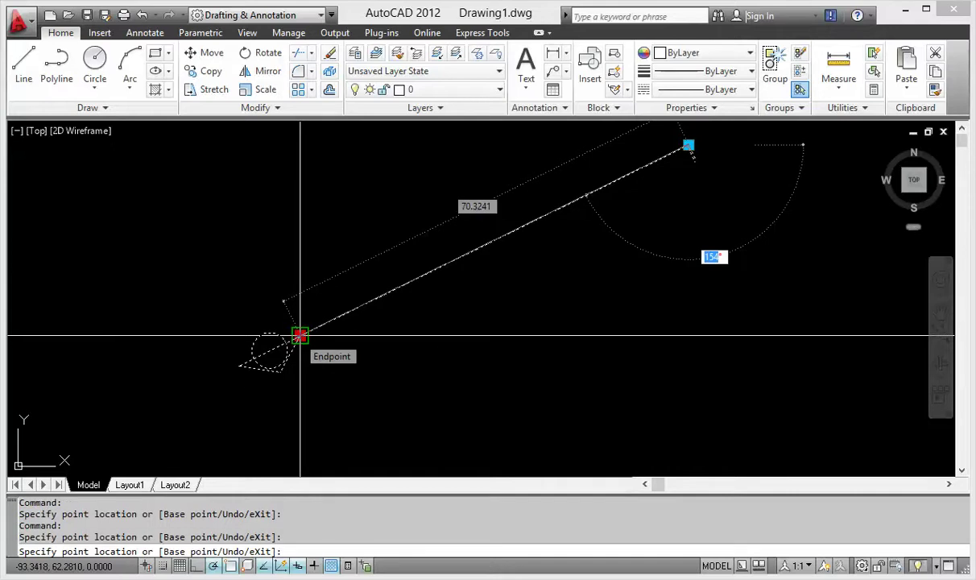
text(135)
key(Tab)
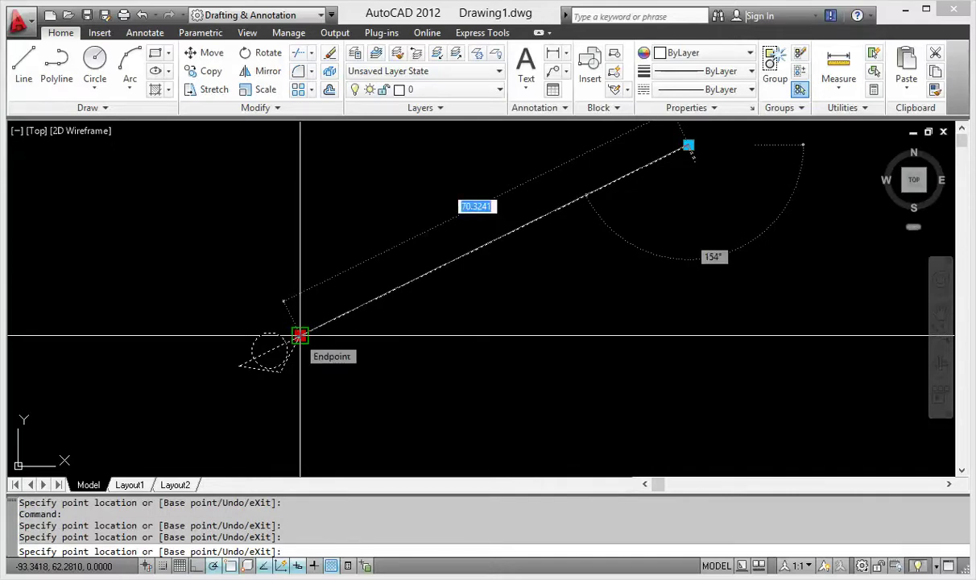
text(70)
key(Return)
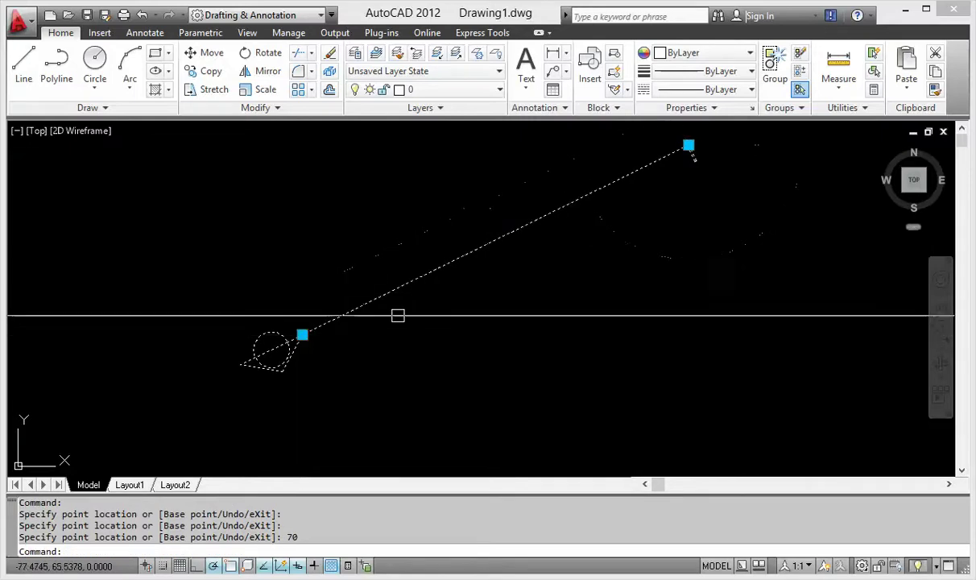
click(302, 334)
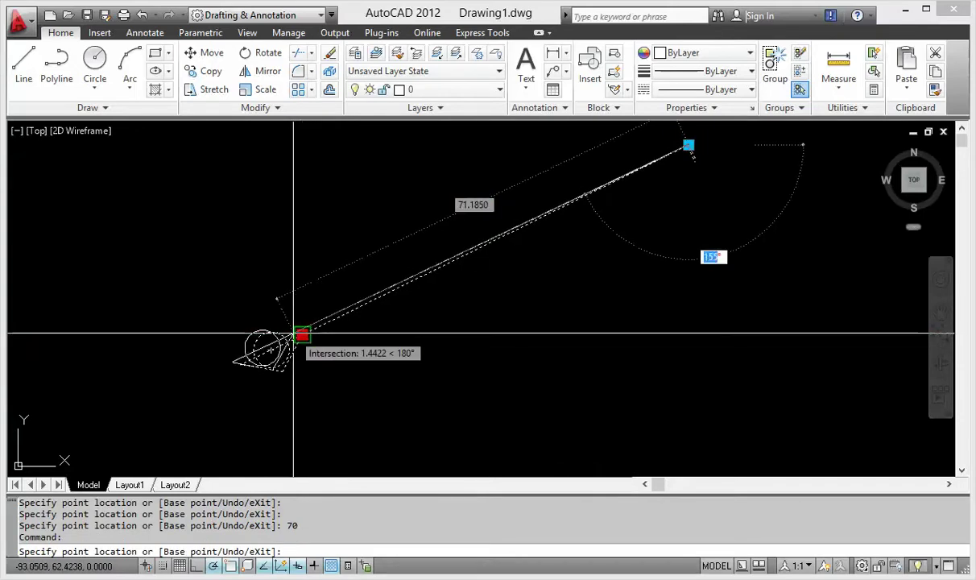
Step: Commit the grip stretch at a 135° angle and pan to centre the block
text(1)
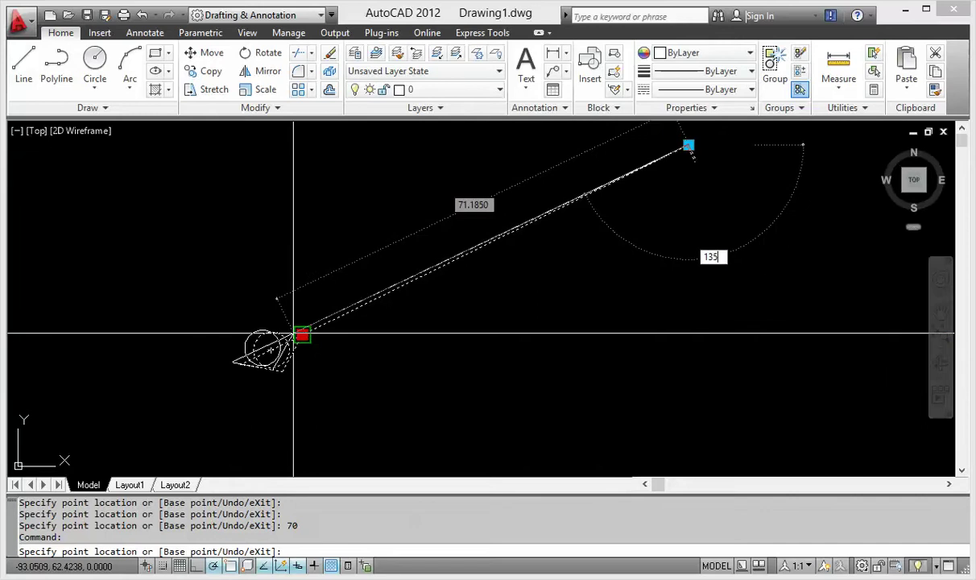
key(Return)
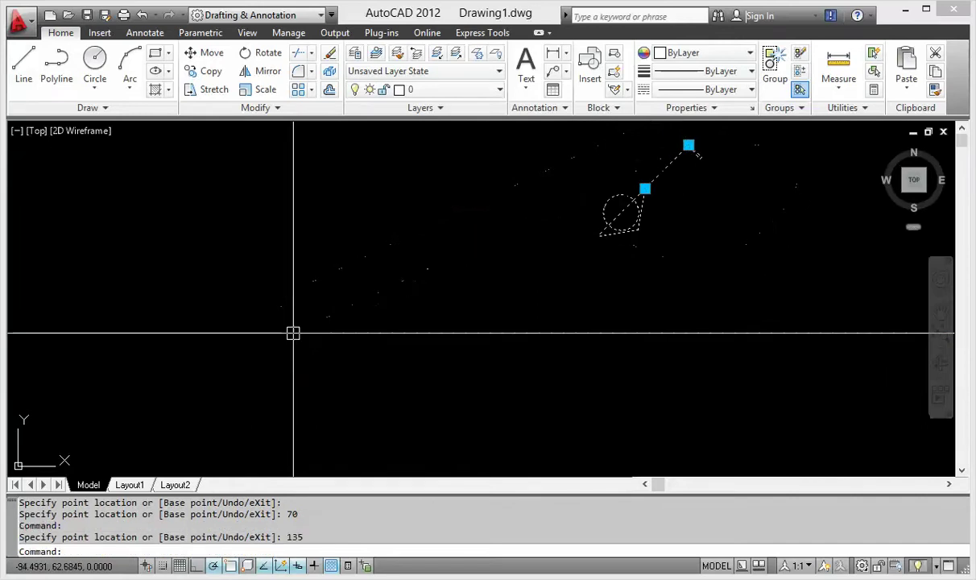
scroll(613, 205, up, 3)
middle_drag(685, 190, 488, 308)
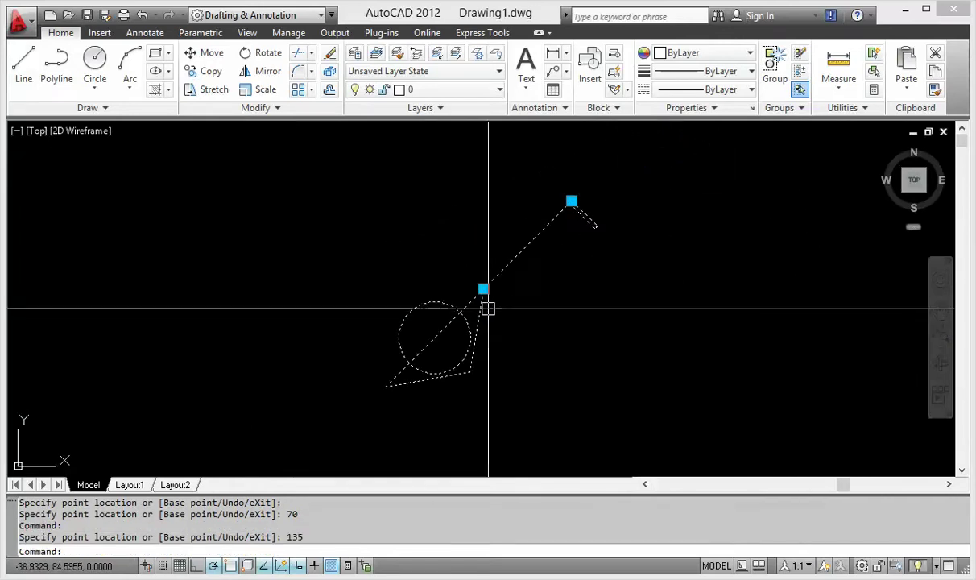
Step: Cancel a further grip edit and run DS to bring up Drafting Settings
key(Escape)
scroll(473, 326, up, 2)
click(481, 322)
scroll(488, 299, down, 3)
click(488, 298)
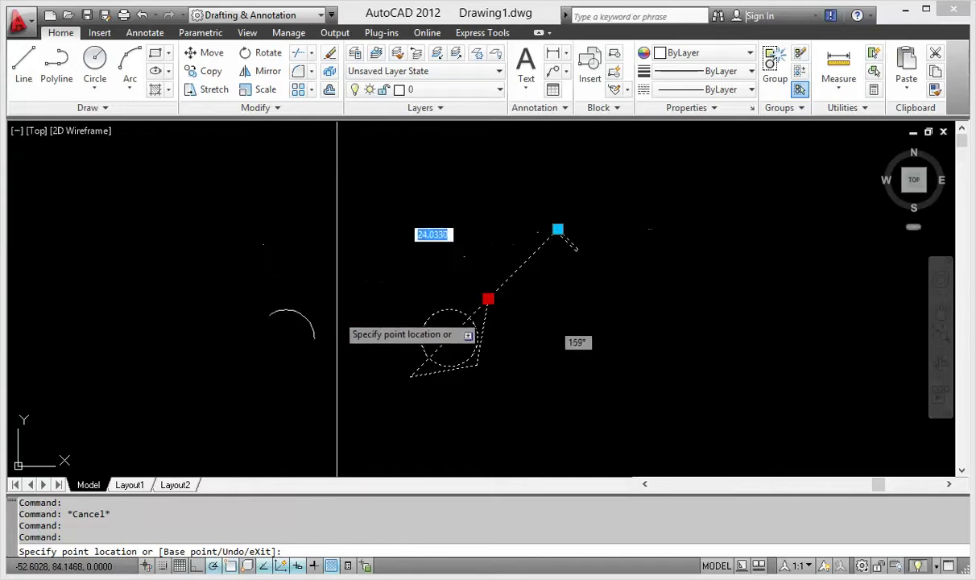
key(Escape)
key(Escape)
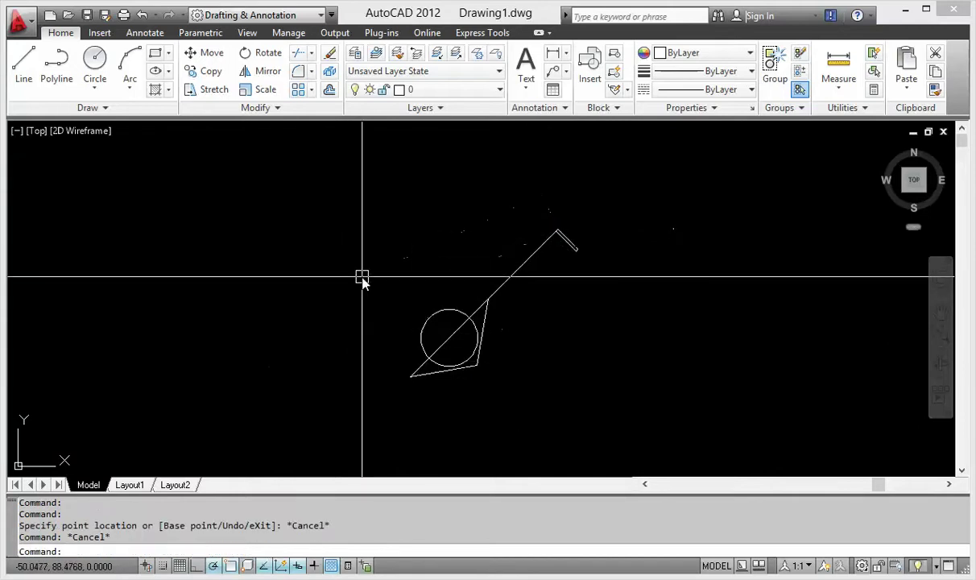
text(ds)
key(Return)
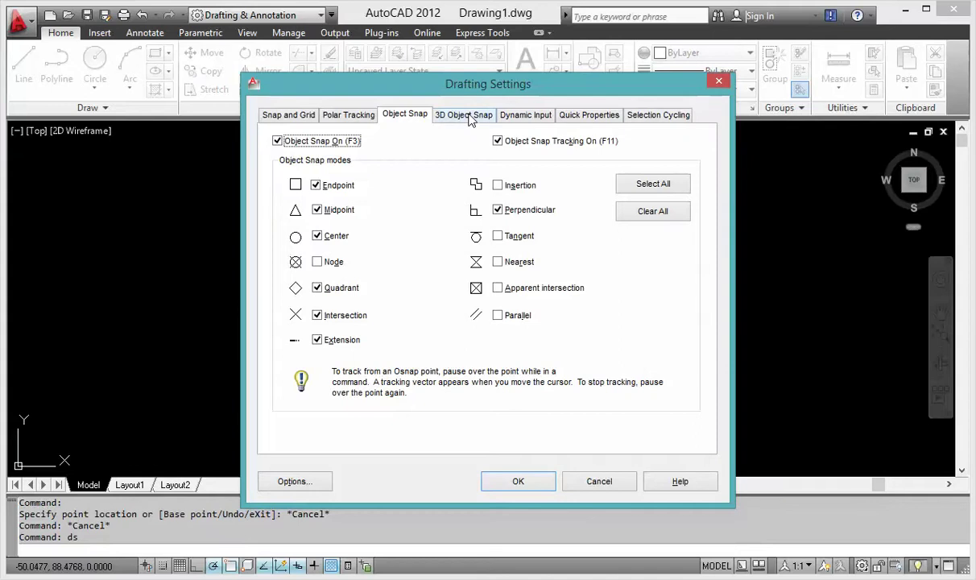
Step: Set polar tracking to a 45° increment, all polar angles, relative to last segment
click(470, 118)
click(351, 117)
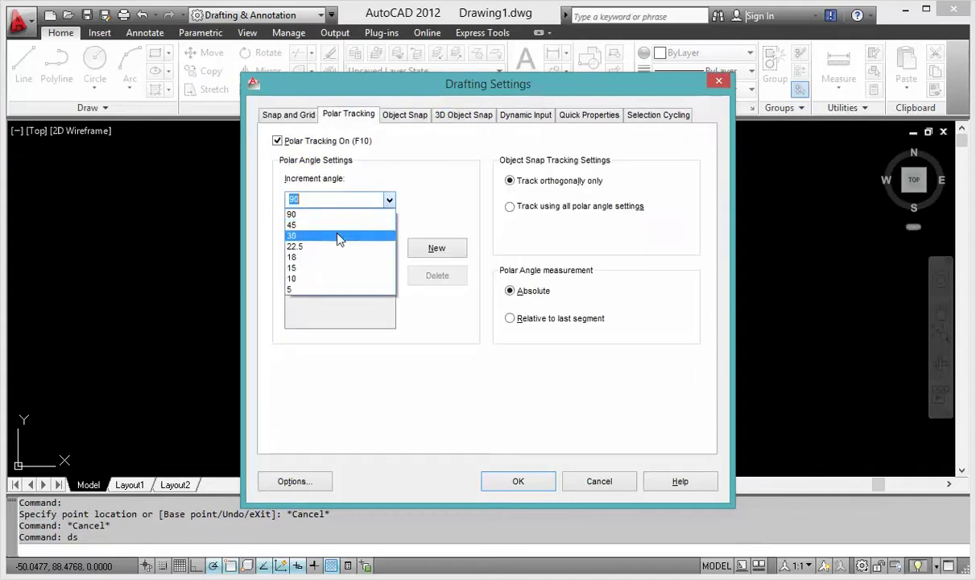
click(317, 216)
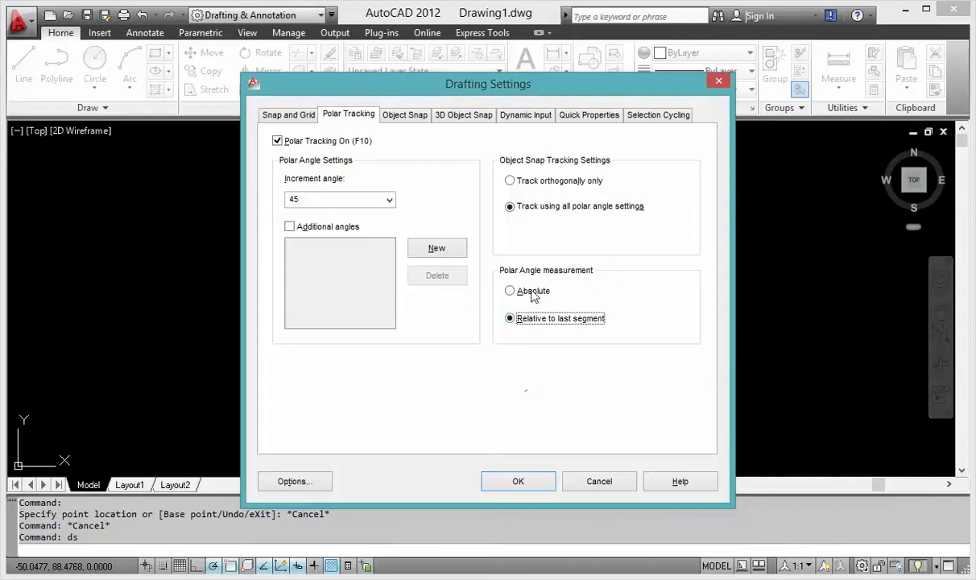
click(539, 482)
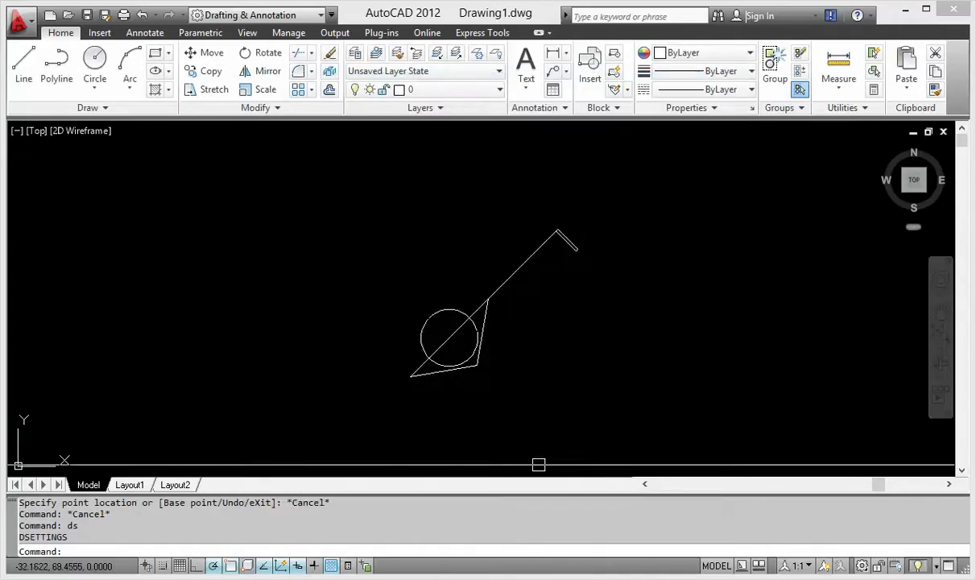
Step: Drag the block's middle grip along the 45° tracking line to a new spot
click(488, 299)
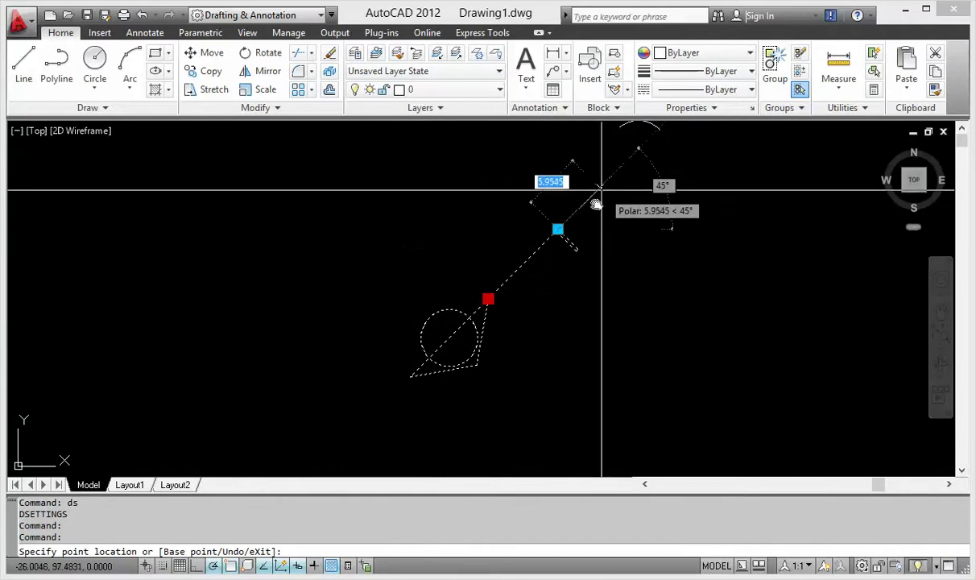
middle_drag(599, 194, 576, 276)
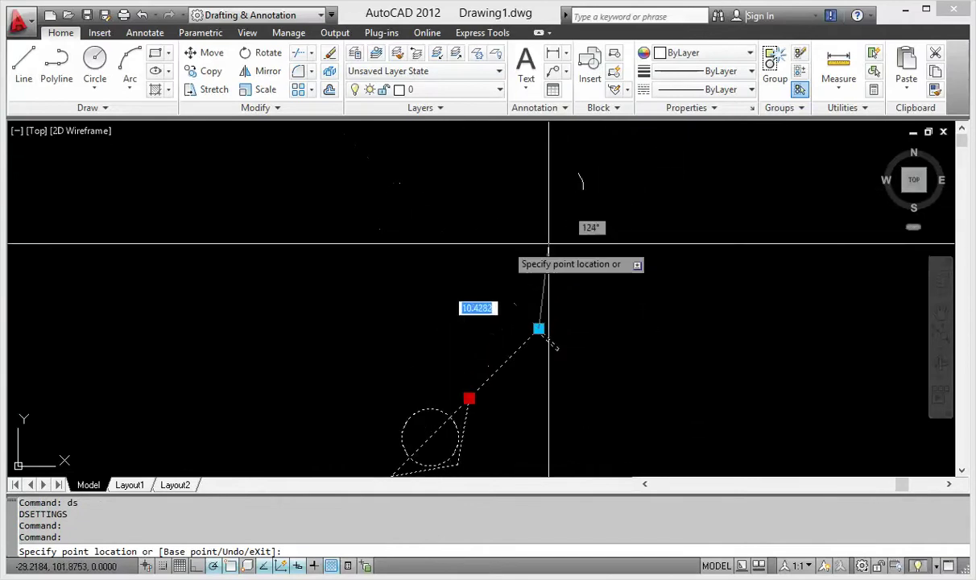
click(602, 260)
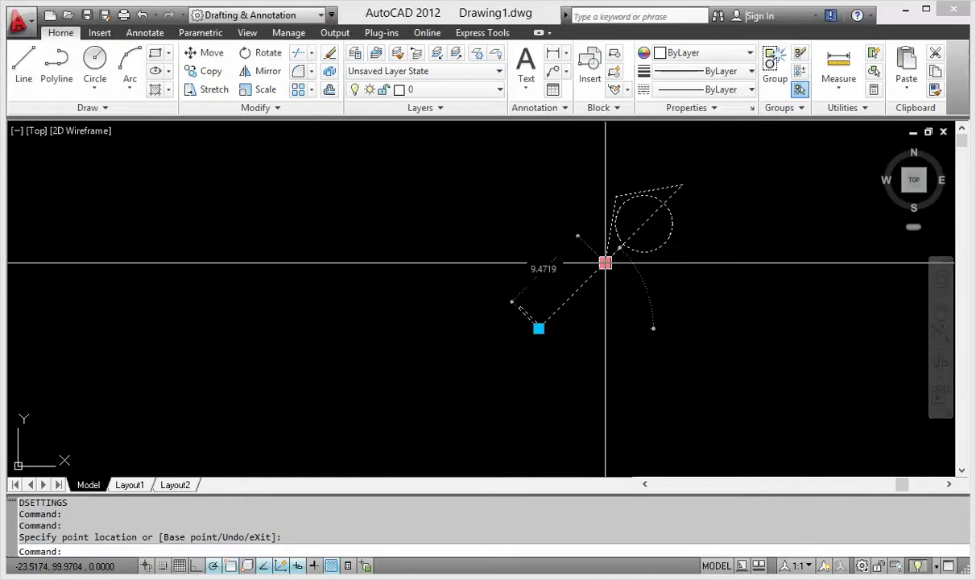
key(Escape)
Step: Move the stem by its midpoint grip so the circle and triangle sit upper-right
middle_drag(588, 315, 496, 395)
click(508, 344)
click(507, 344)
click(620, 233)
scroll(599, 294, down, 4)
key(Escape)
middle_drag(599, 294, 491, 309)
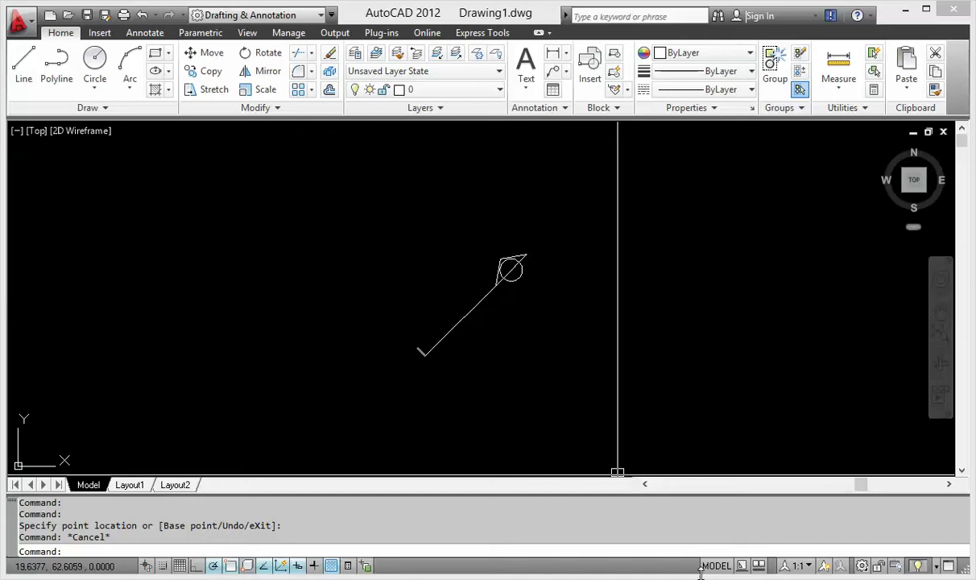
click(822, 575)
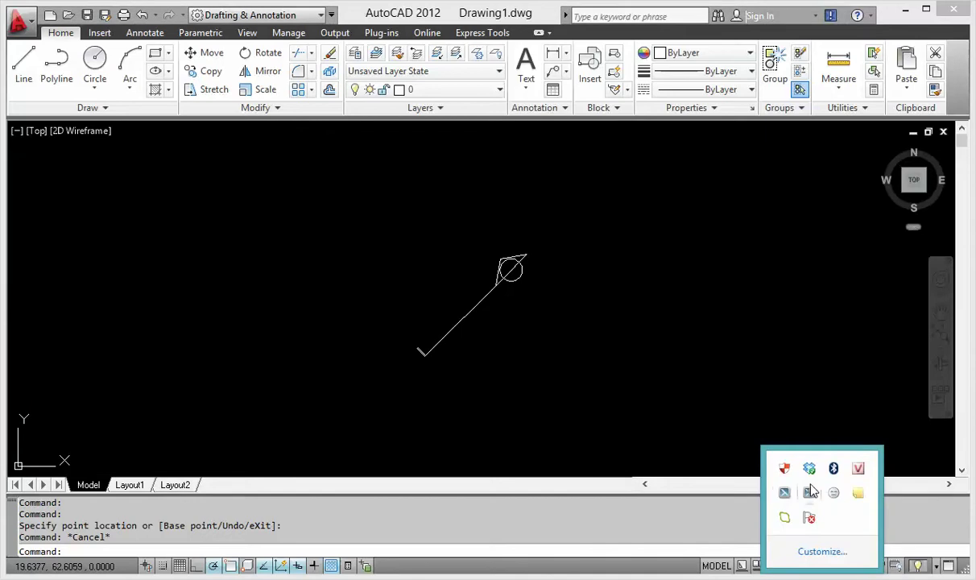